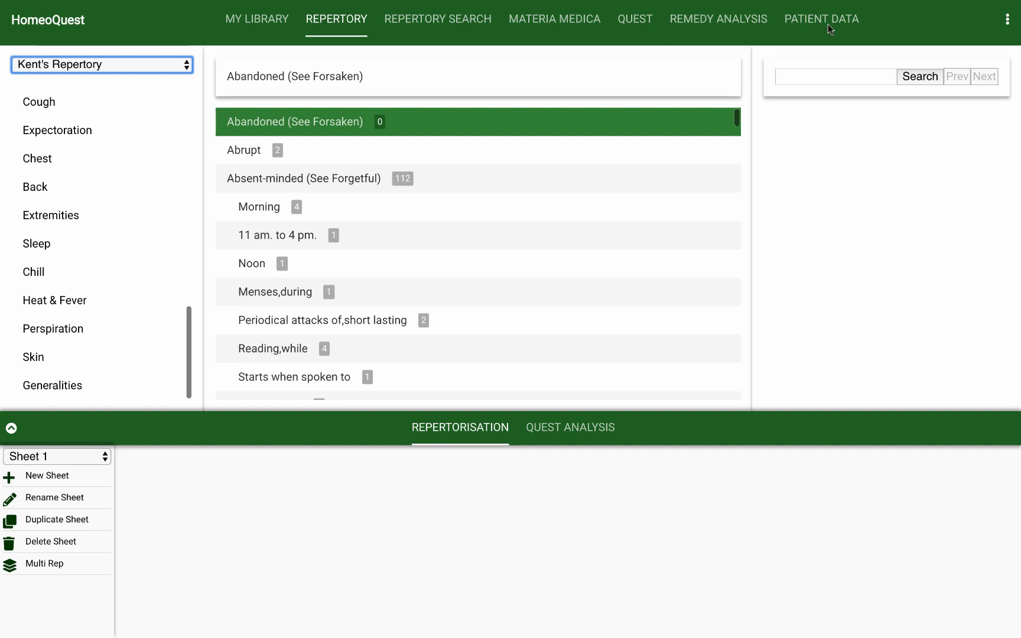
# Look through the repertories and materia medica books available in the library
pyautogui.click(275, 21)
pyautogui.scroll(-5, 275, 254)
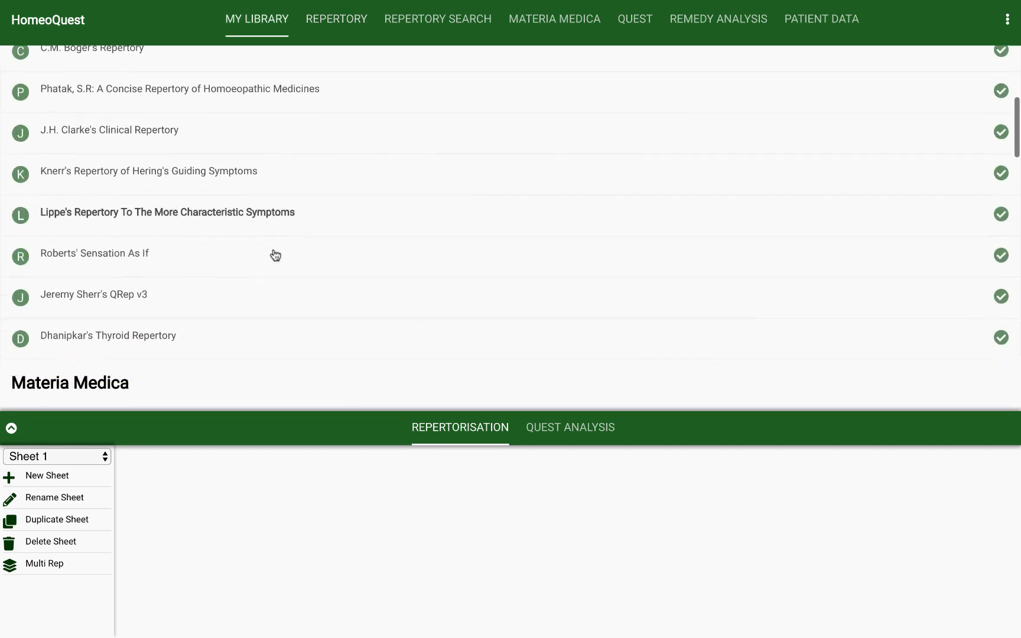
pyautogui.scroll(-4, 276, 255)
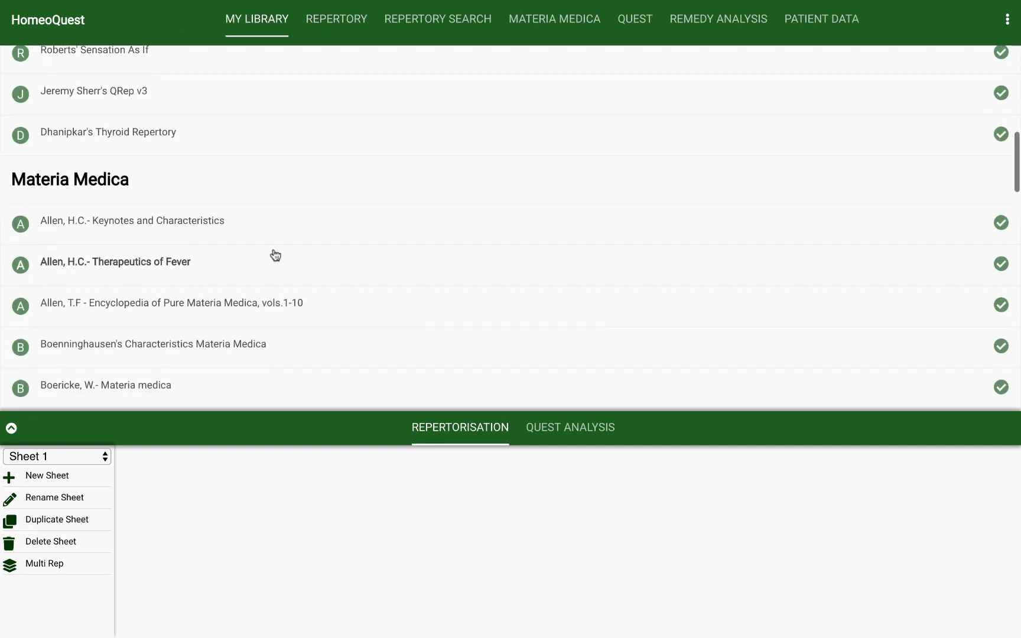
pyautogui.scroll(-1, 276, 255)
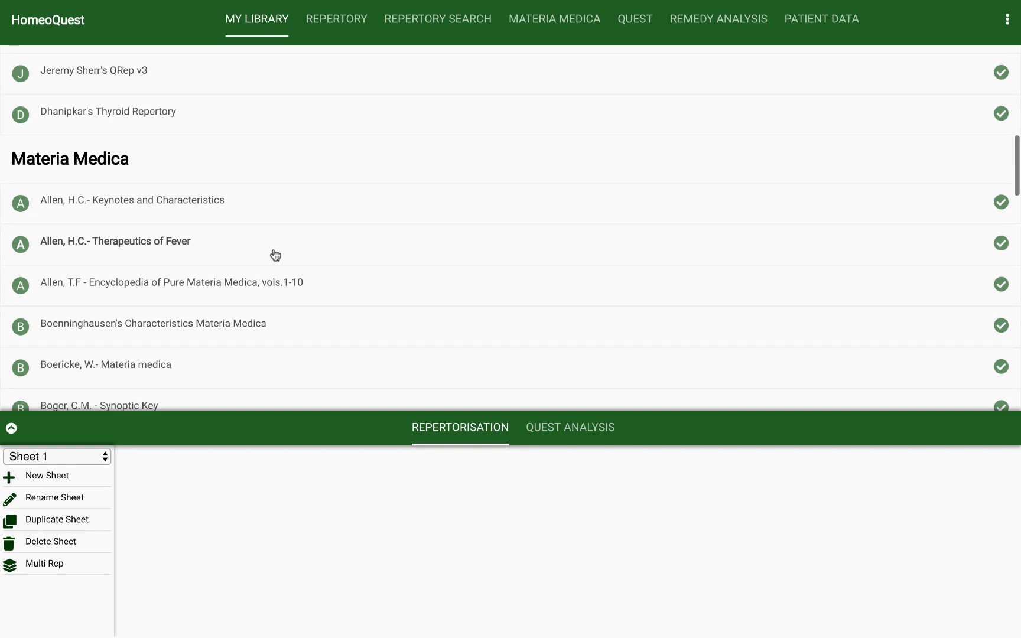
pyautogui.scroll(-2, 276, 256)
pyautogui.scroll(8, 275, 255)
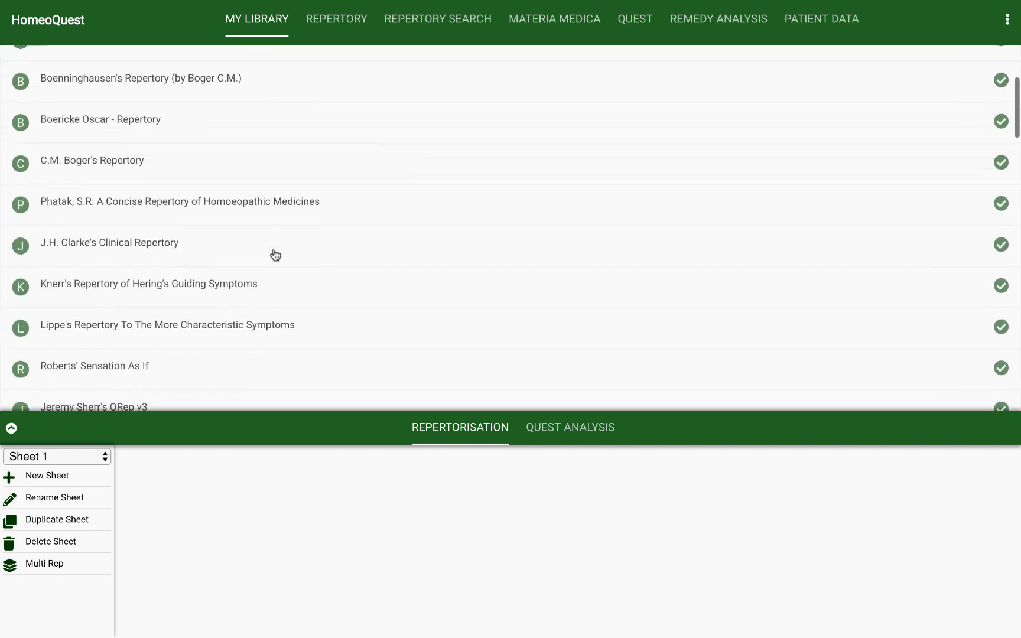
# Open Kent's Repertory and look through its list of chapters
pyautogui.click(335, 21)
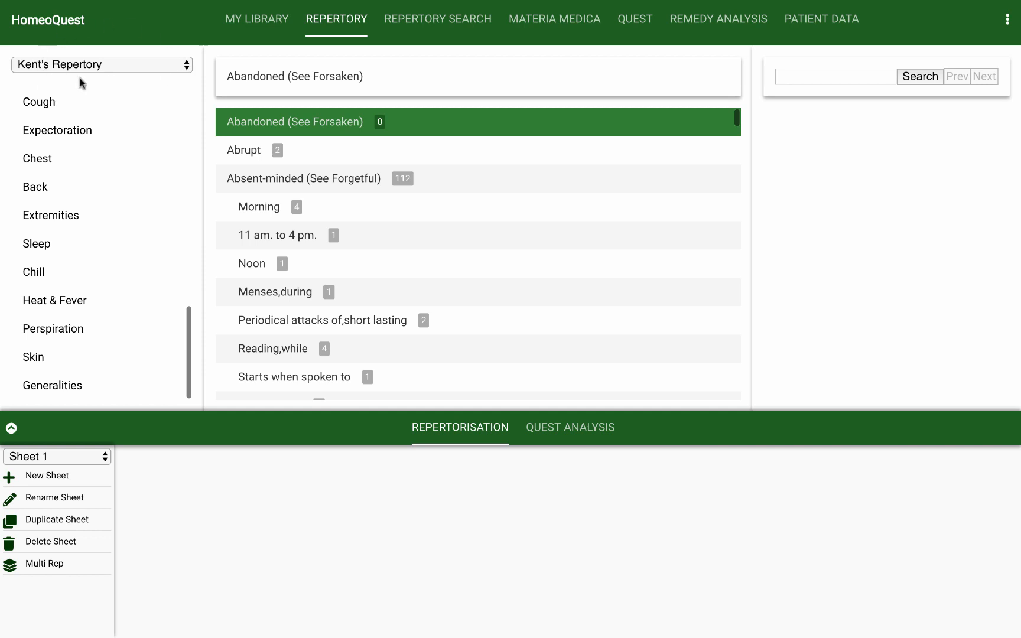
pyautogui.click(134, 66)
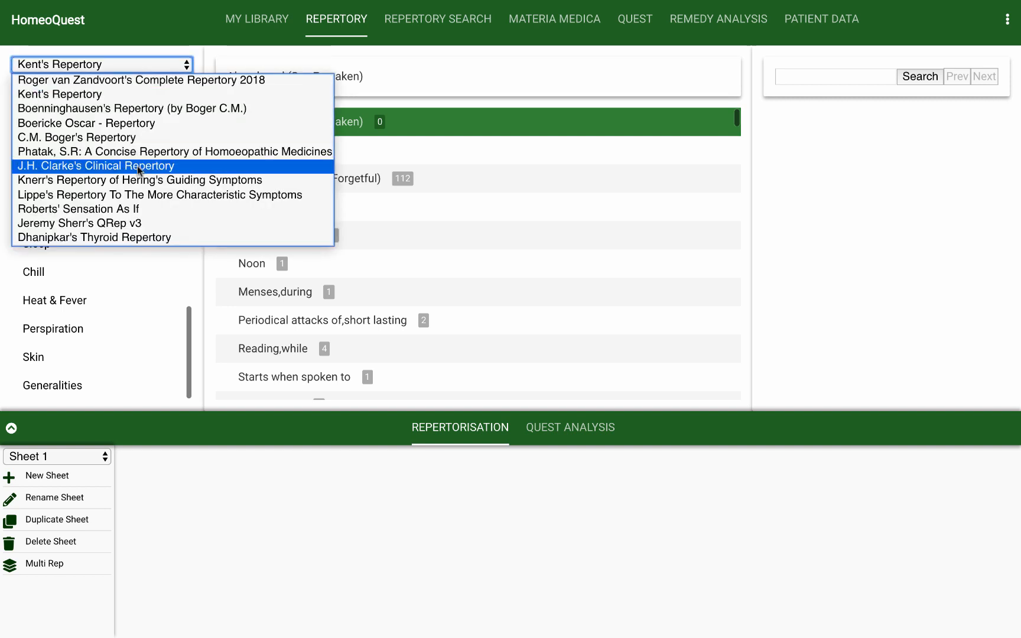
pyautogui.click(141, 96)
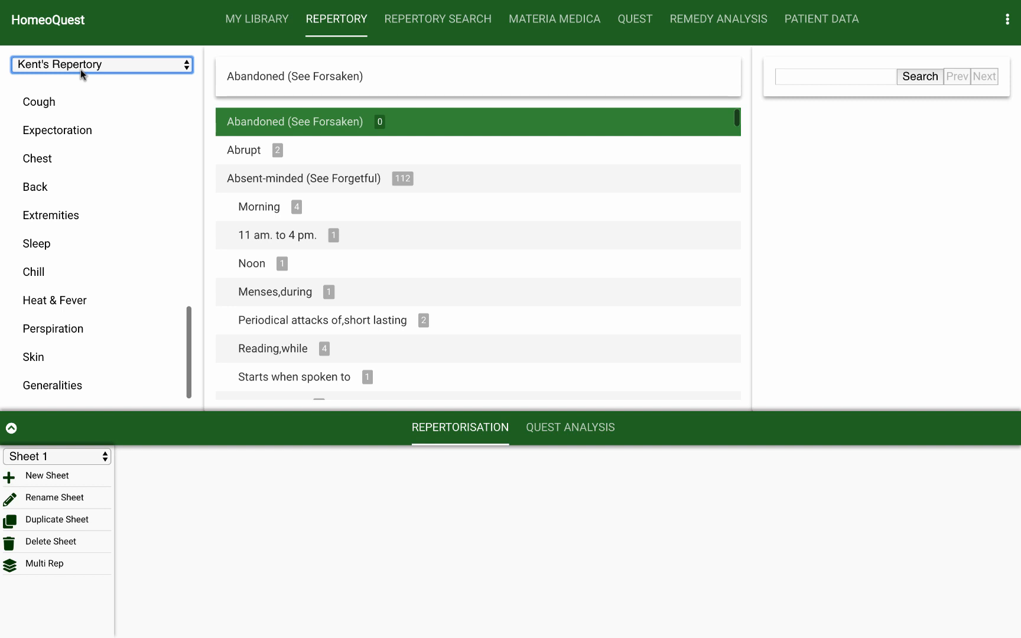
pyautogui.scroll(10, 71, 107)
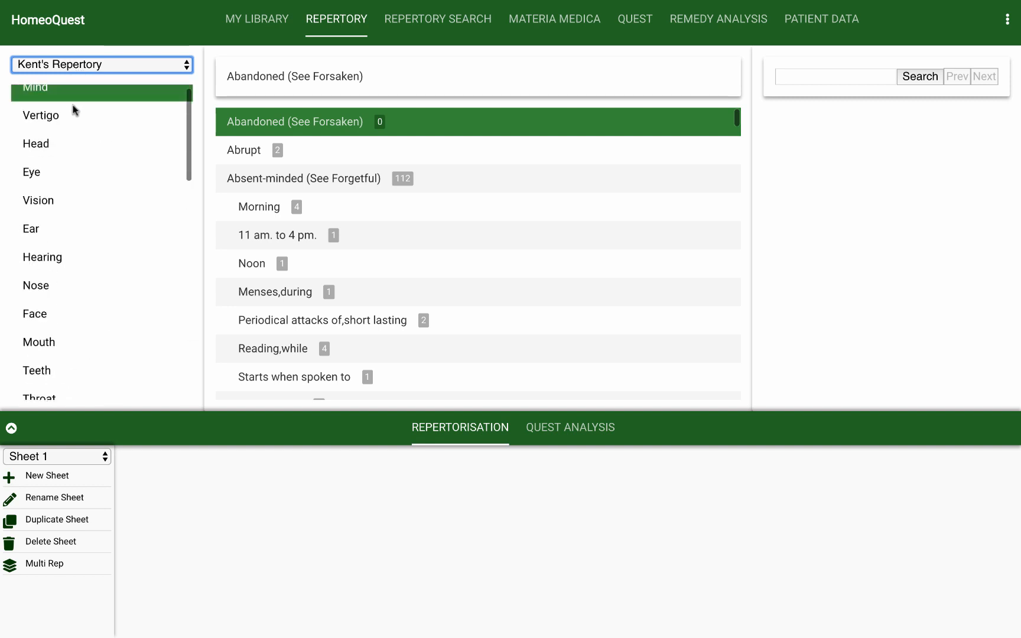
pyautogui.scroll(-5, 46, 285)
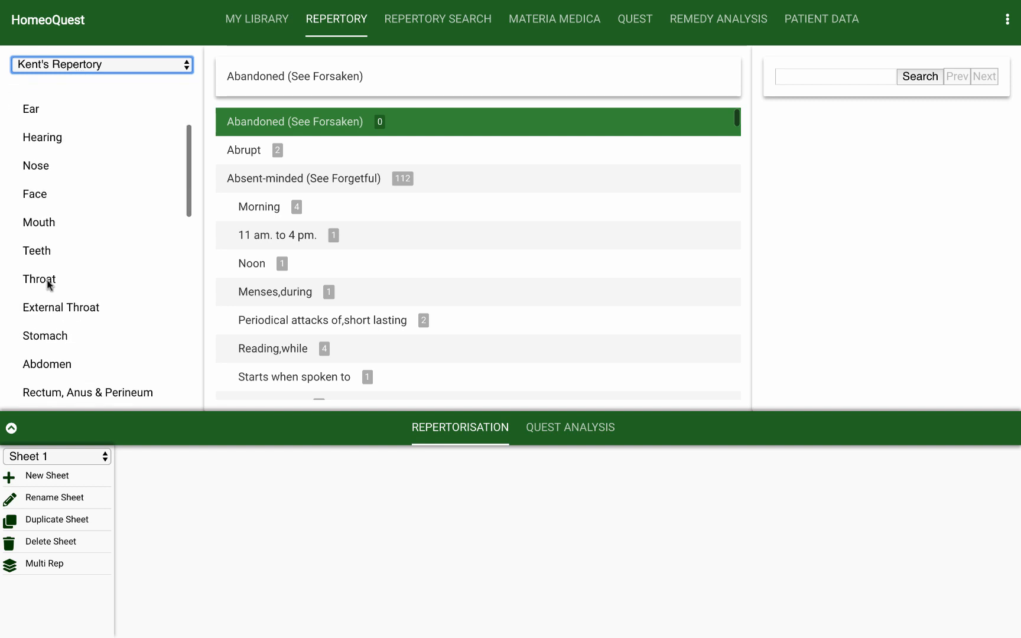
pyautogui.scroll(-2, 49, 286)
pyautogui.scroll(7, 48, 285)
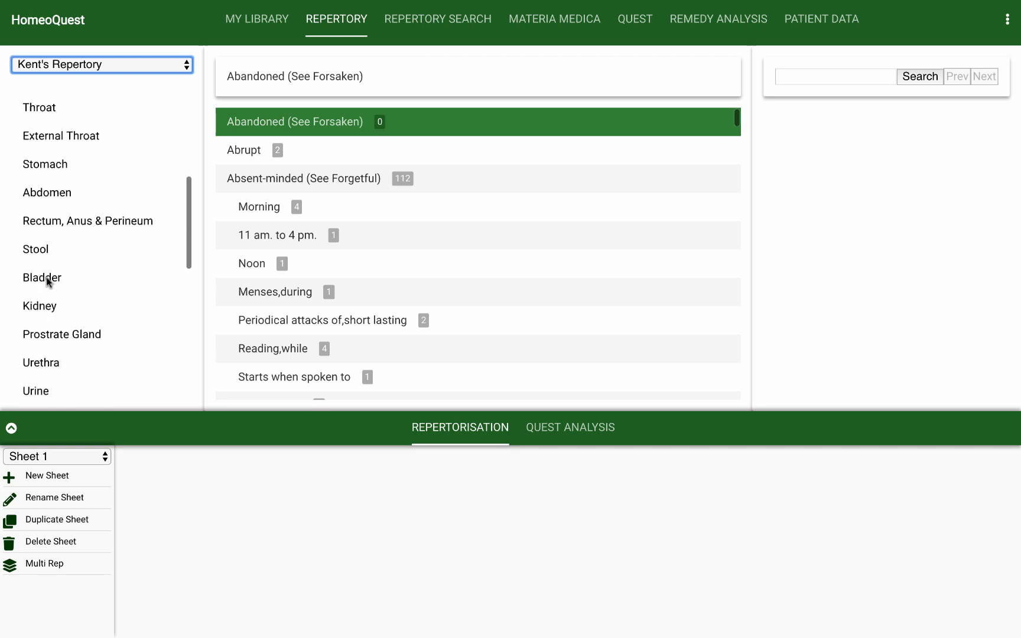
# Add the rubric Accommodation > Defective from the Vision chapter of Kent's Repertory to repertorisation Sheet 1
pyautogui.click(39, 213)
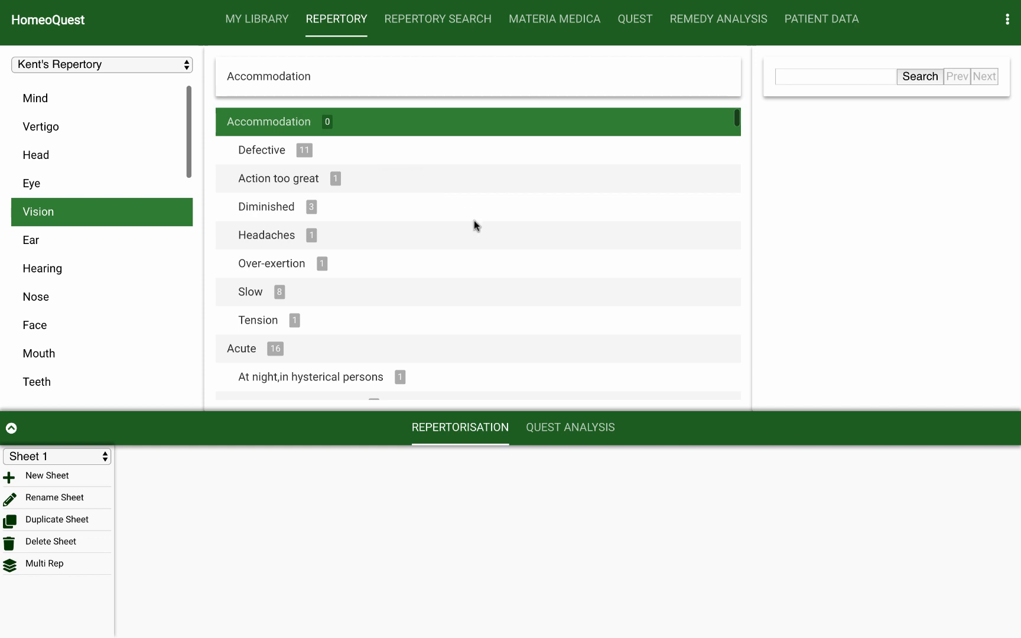
pyautogui.click(266, 154)
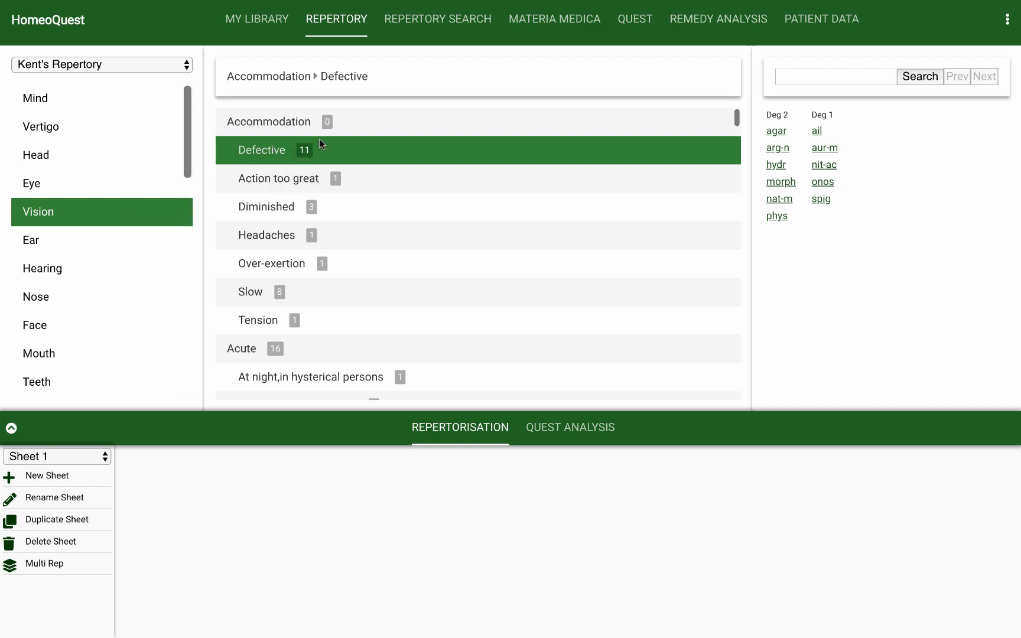
pyautogui.doubleClick(255, 150)
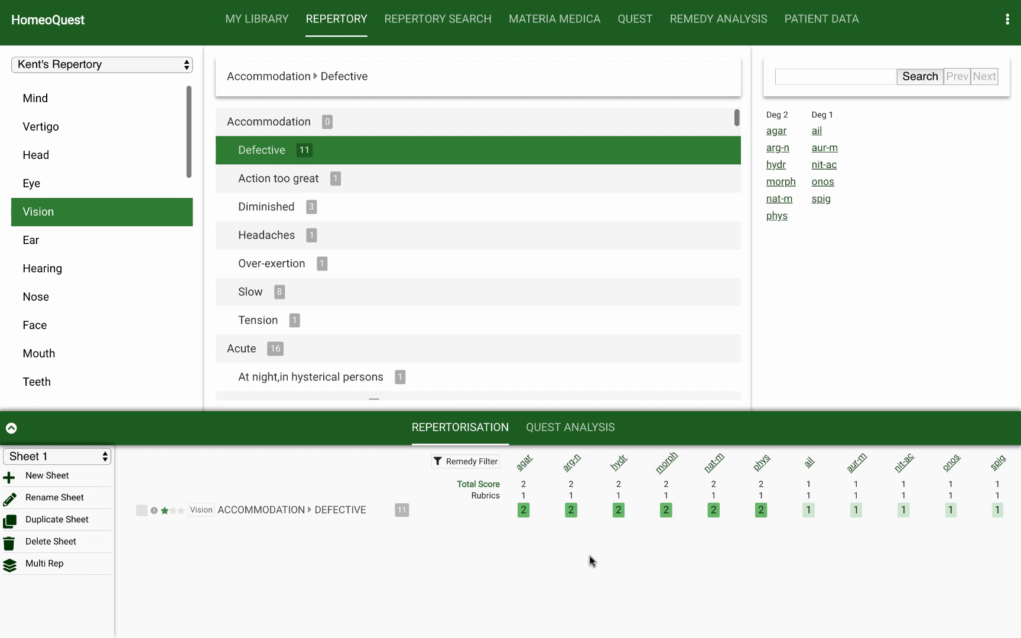
# Add the rubric Canthi(angles) > Itching, smarting from the Eyes chapter of Boericke Oscar - Repertory to Sheet 1
pyautogui.click(144, 65)
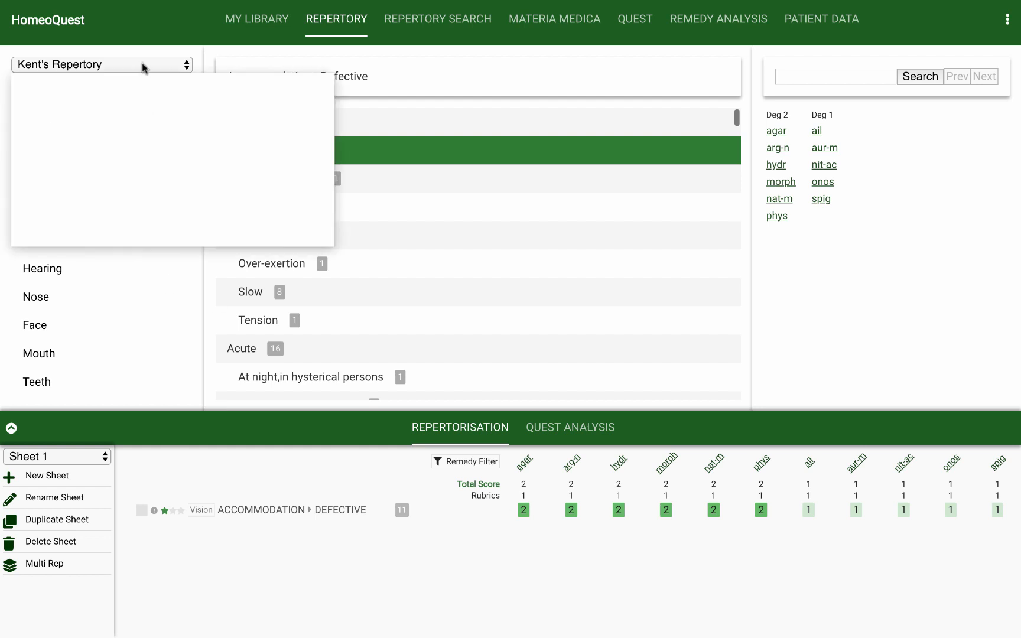
pyautogui.click(115, 122)
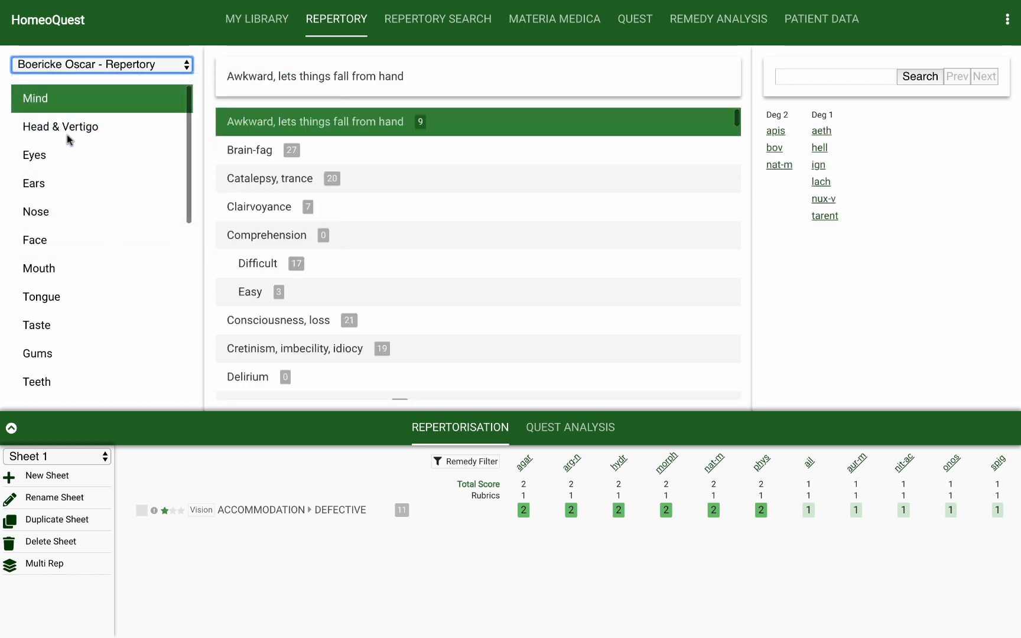
pyautogui.click(62, 155)
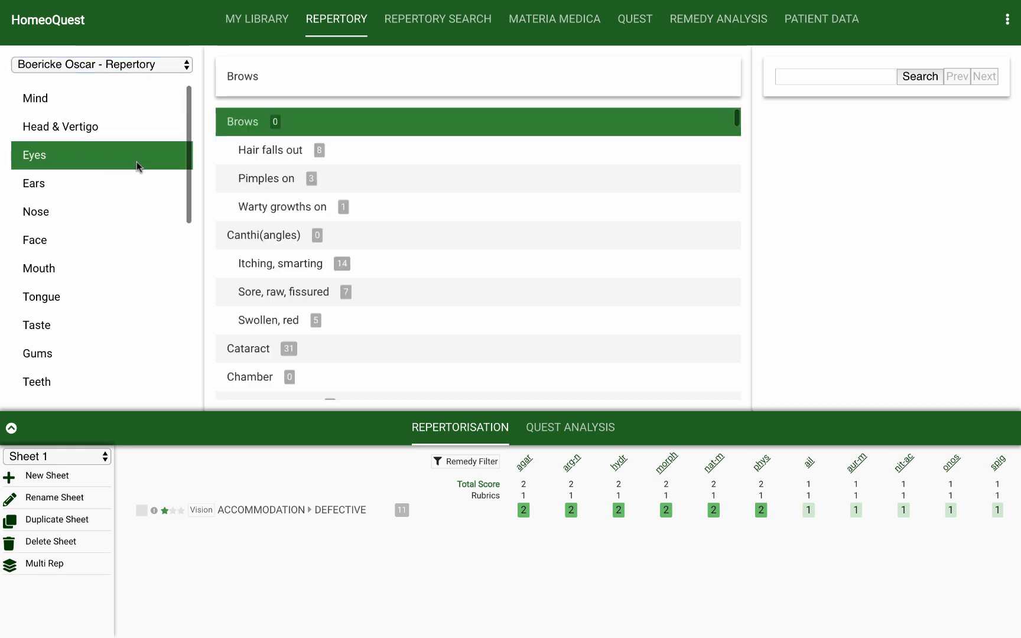
pyautogui.click(270, 267)
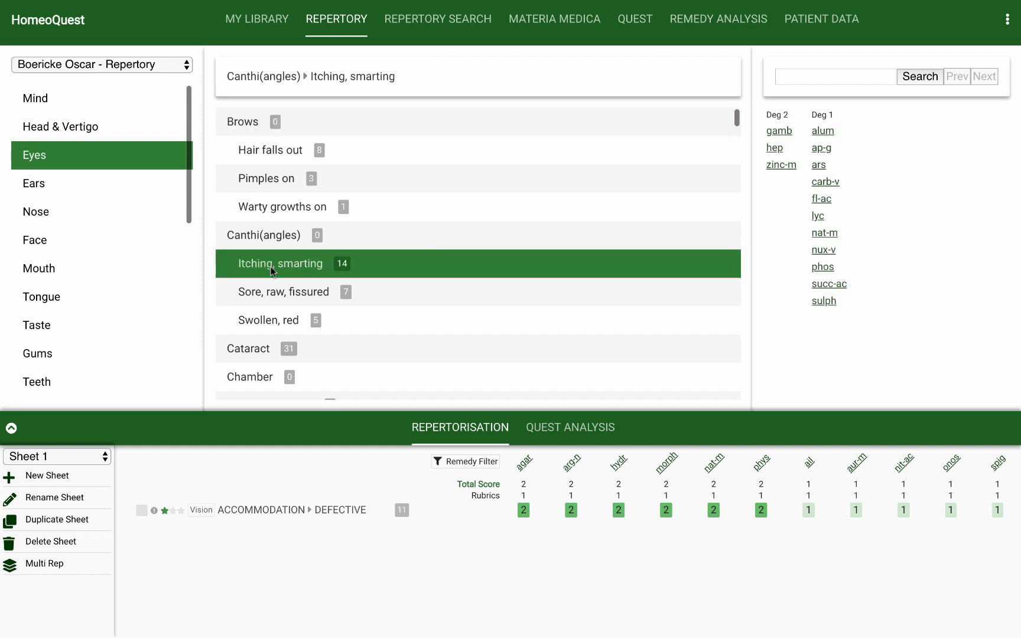
pyautogui.doubleClick(271, 267)
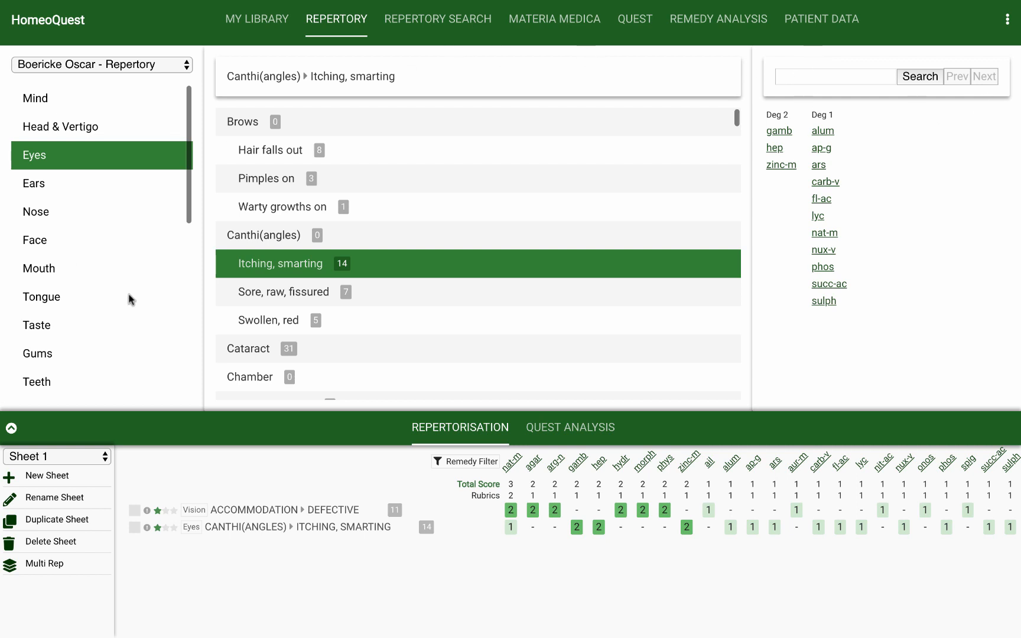
# Switch back to Kent's Repertory and search the Mind chapter for "silent grief"
pyautogui.click(114, 63)
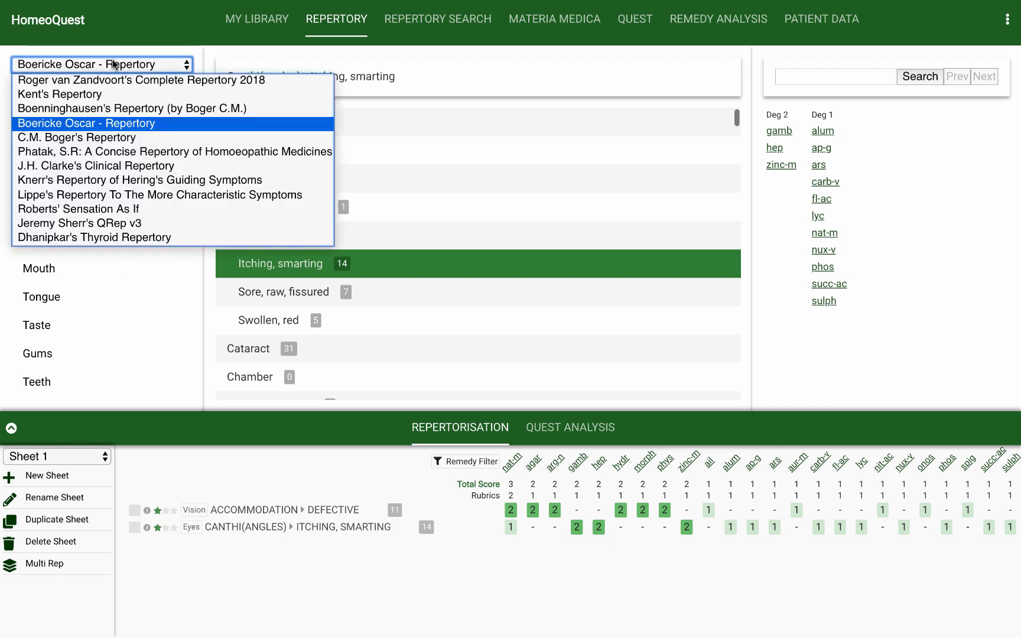
pyautogui.click(96, 95)
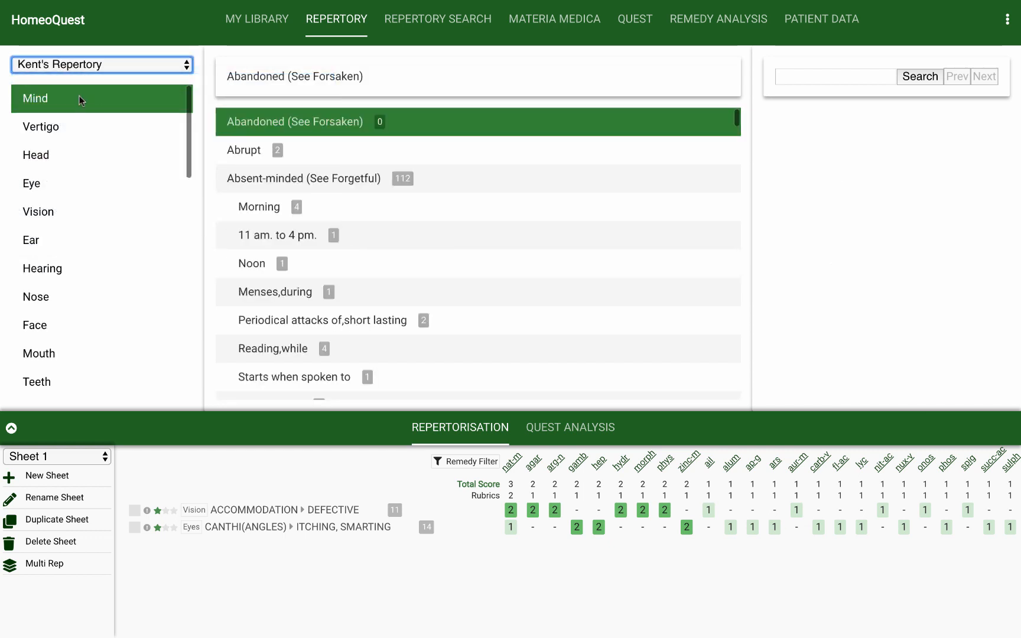
pyautogui.click(820, 75)
pyautogui.write('si')
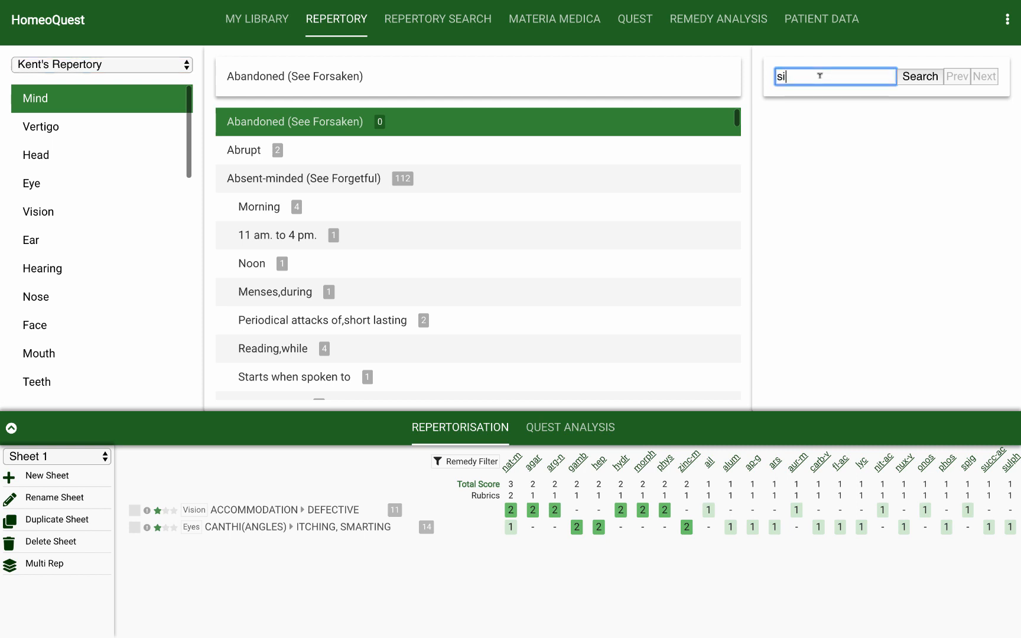
pyautogui.write('lent grief')
pyautogui.click(920, 79)
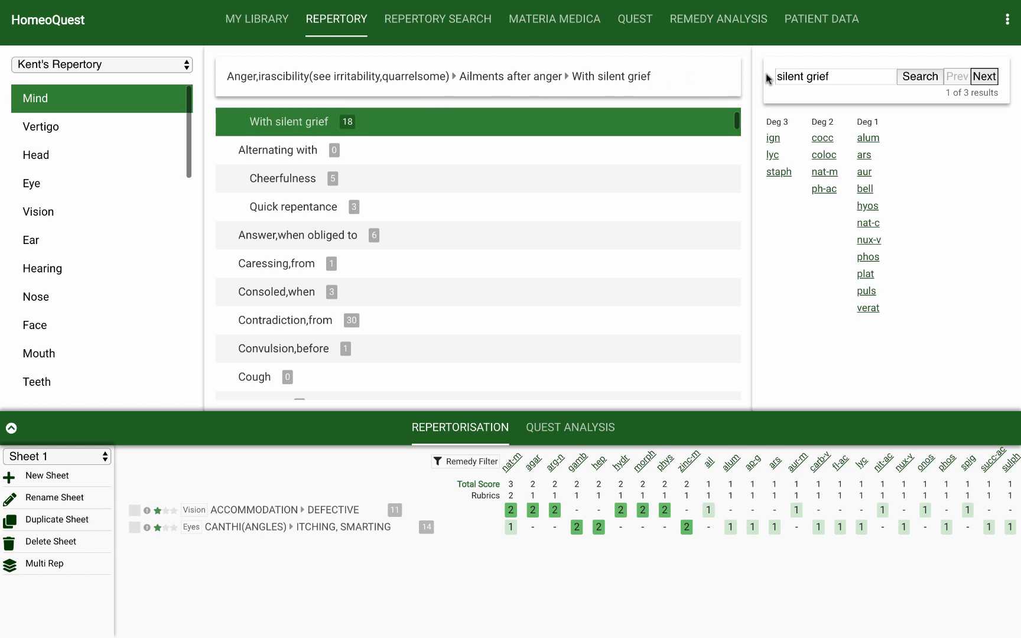
# Go through the search results to Love > With > Silent grief and add that rubric to Sheet 1
pyautogui.click(985, 76)
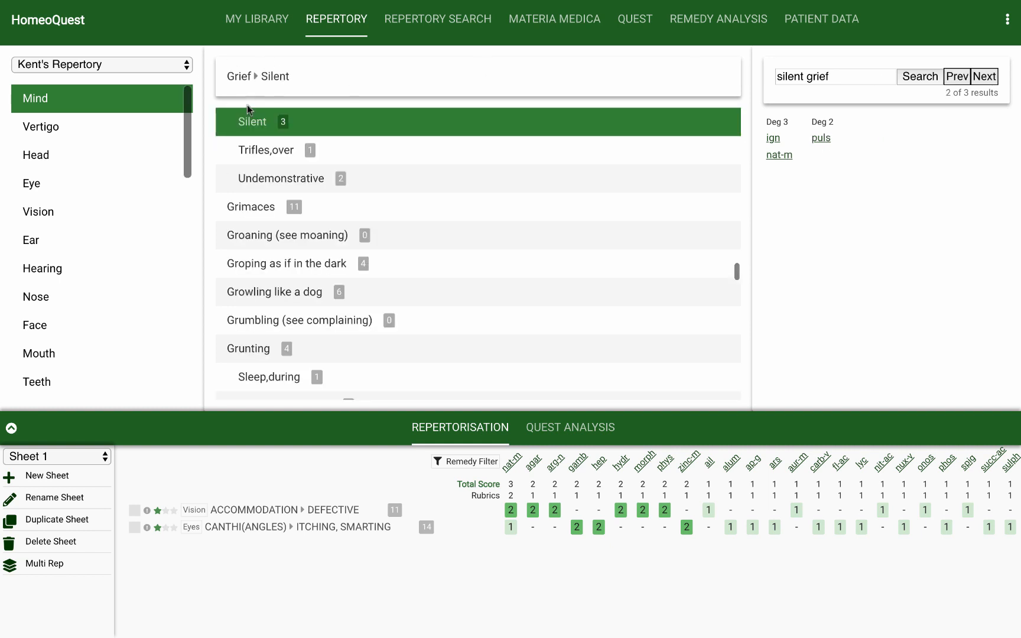
pyautogui.click(985, 77)
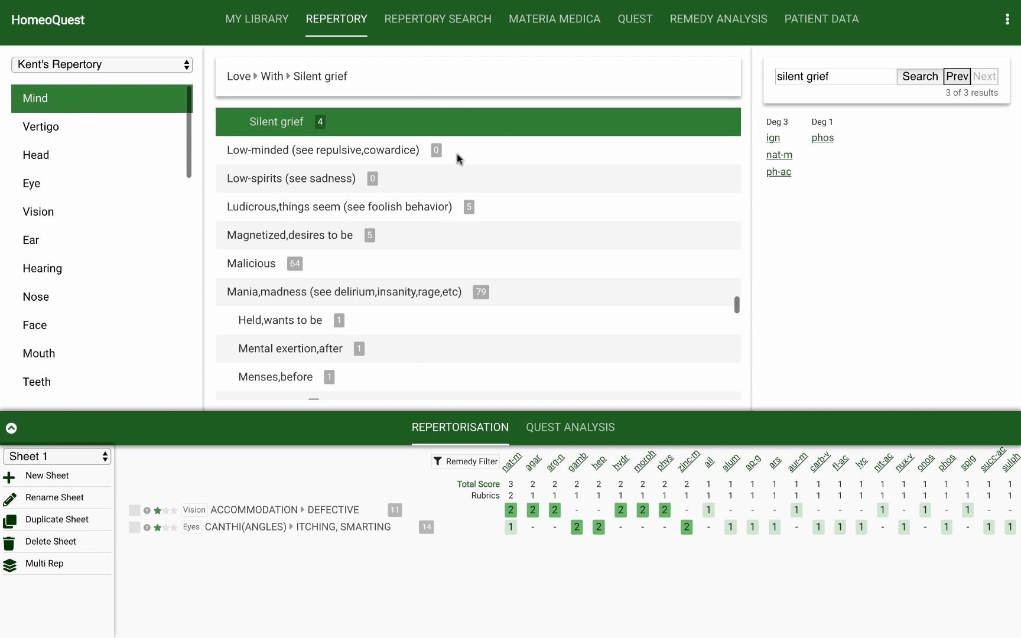
pyautogui.doubleClick(274, 123)
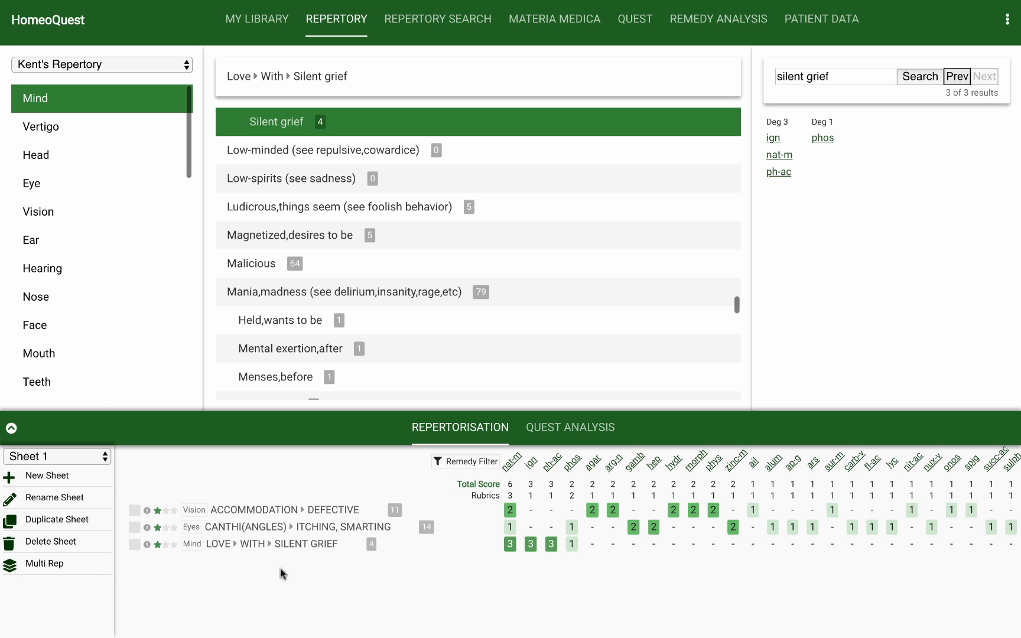
# Open the materia medica entry for nat-m from the repertorisation chart and check which books are offered for it
pyautogui.click(511, 467)
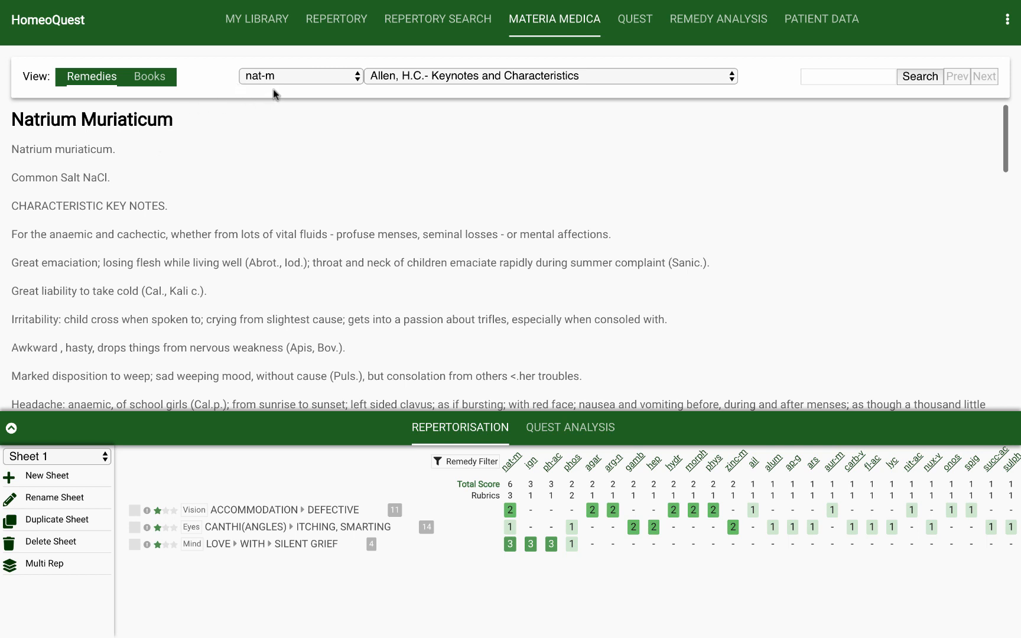
pyautogui.click(398, 77)
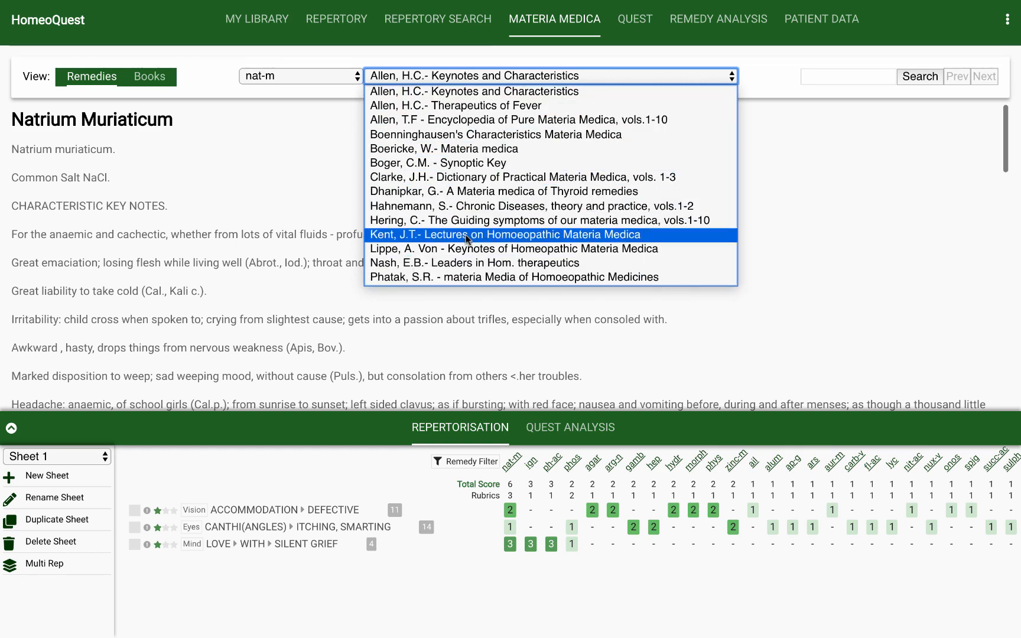
pyautogui.click(326, 130)
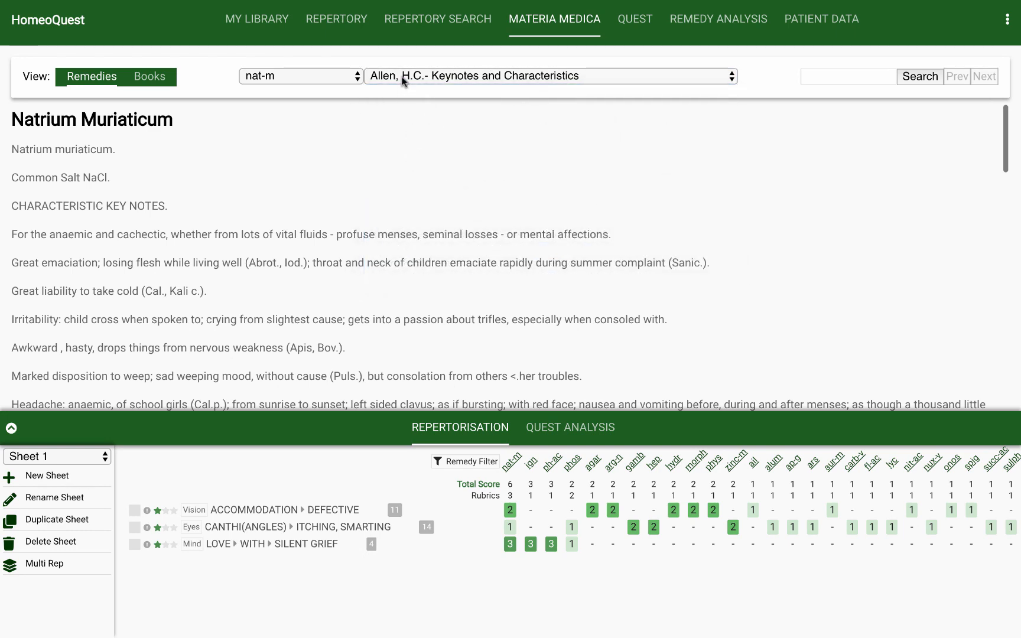
pyautogui.click(404, 76)
pyautogui.click(332, 131)
# View nat-m in Boenninghausen's Characteristics Materia Medica and in Clarke's Dictionary of Practical Materia Medica
pyautogui.click(510, 77)
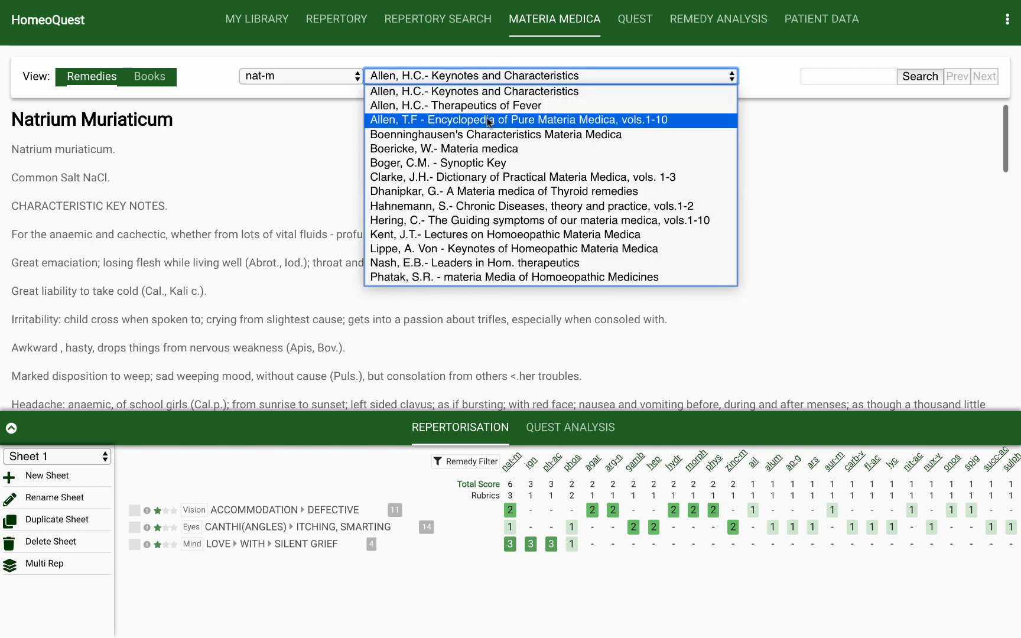
pyautogui.click(482, 135)
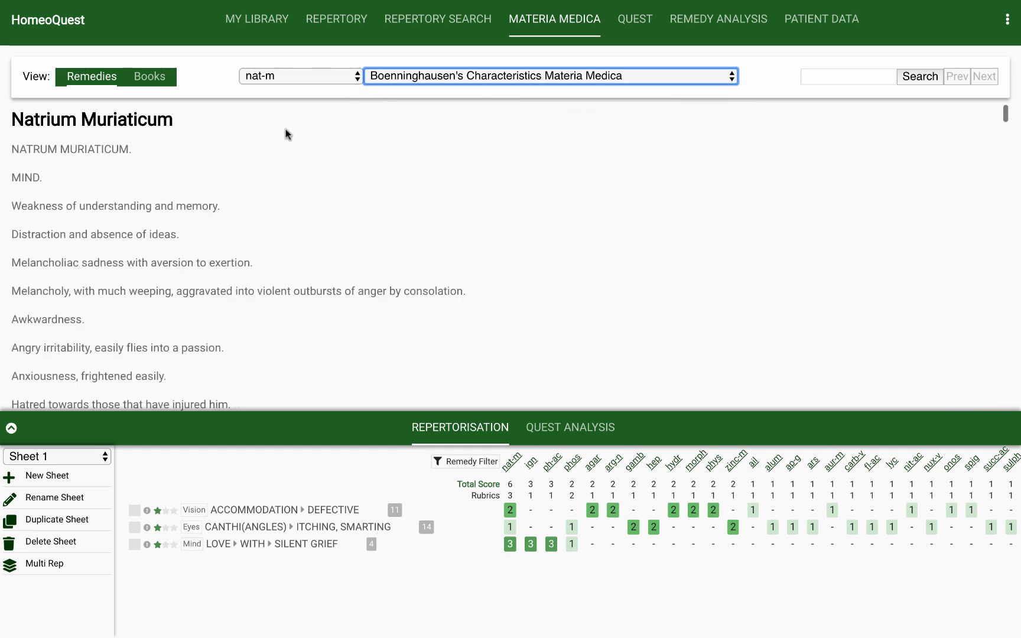
pyautogui.click(477, 79)
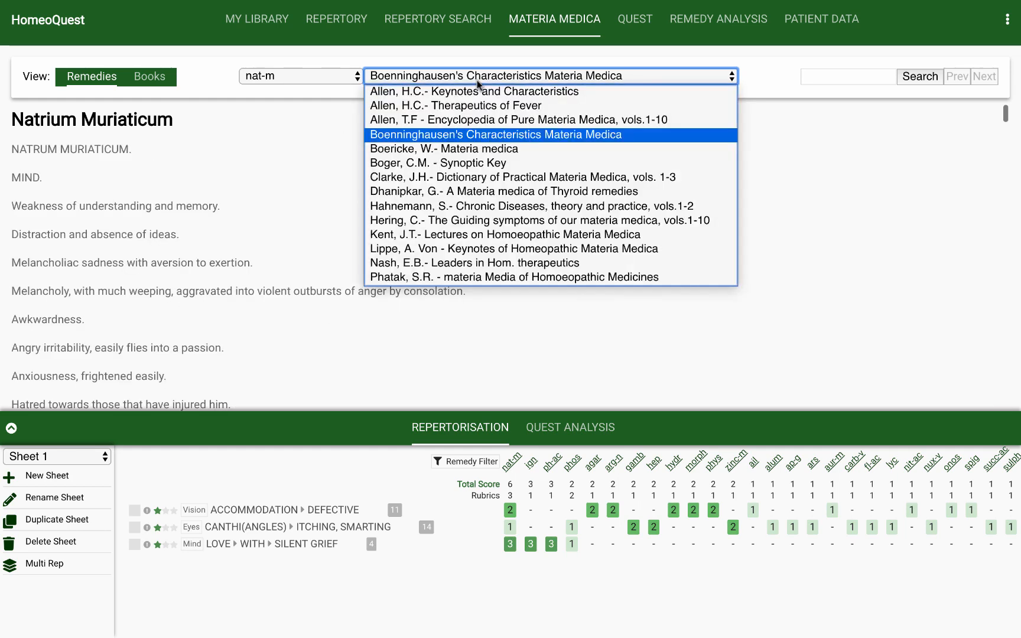
pyautogui.click(436, 180)
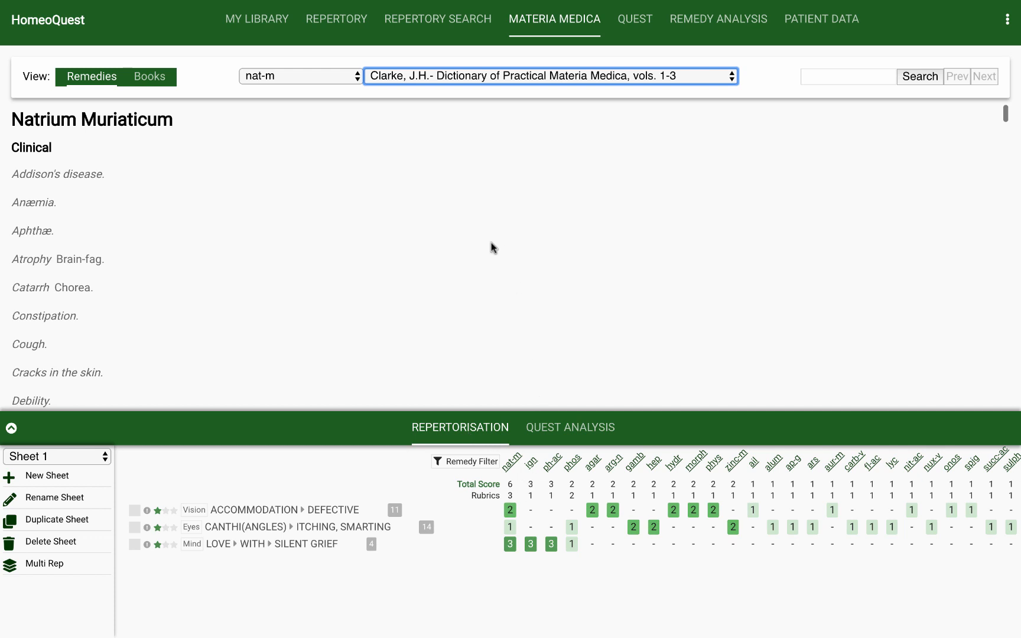
# Add the rubric "Absence of, abstracted, etc." from the Mind chapter of C.M. Boger's Repertory to Sheet 1
pyautogui.click(337, 20)
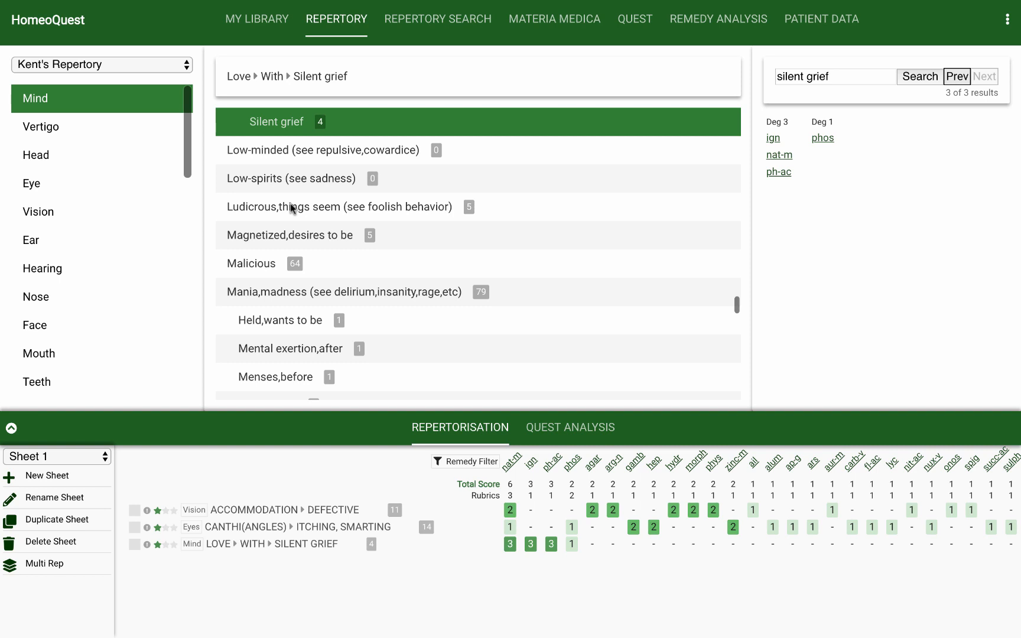
pyautogui.click(89, 69)
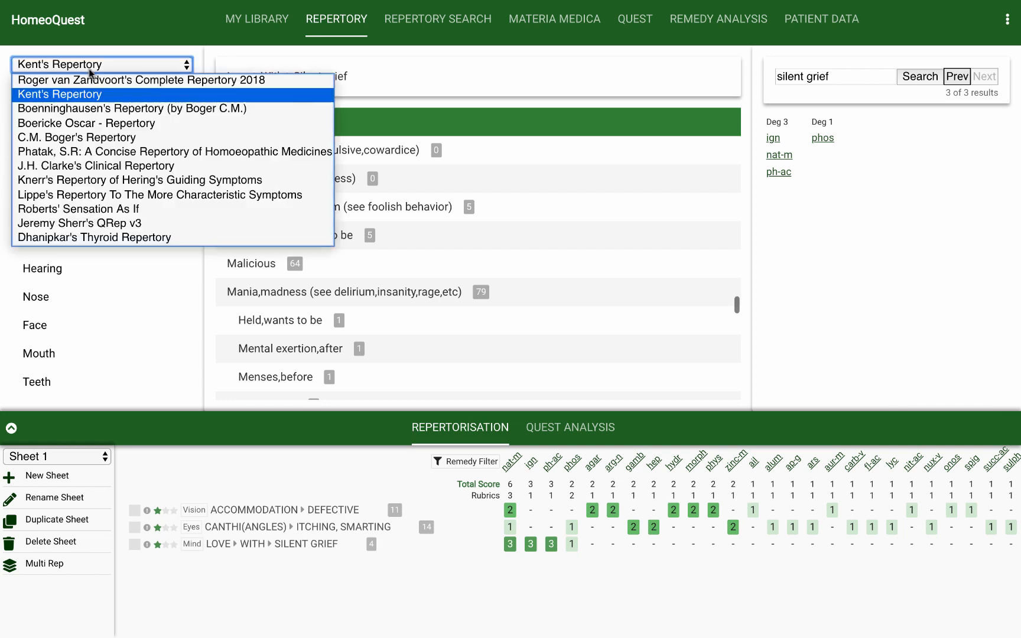
pyautogui.click(81, 139)
pyautogui.click(50, 211)
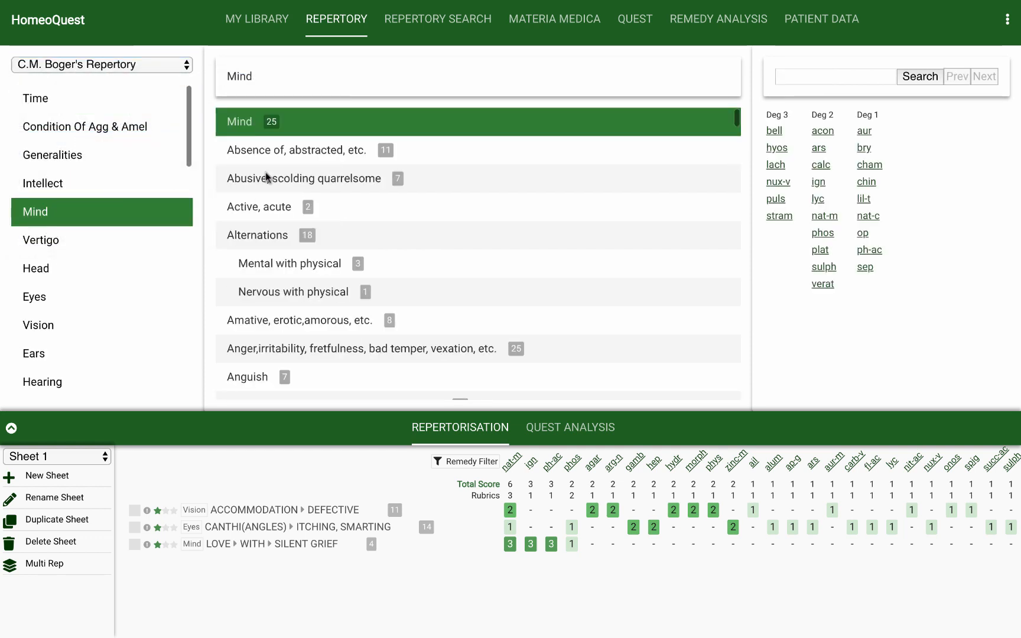
pyautogui.click(294, 151)
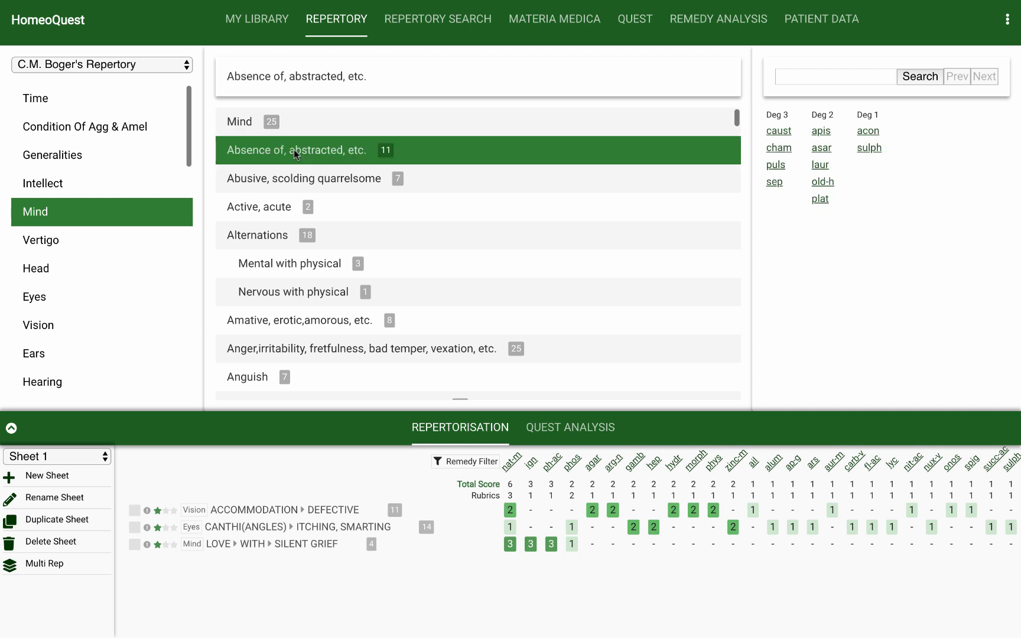
pyautogui.doubleClick(294, 149)
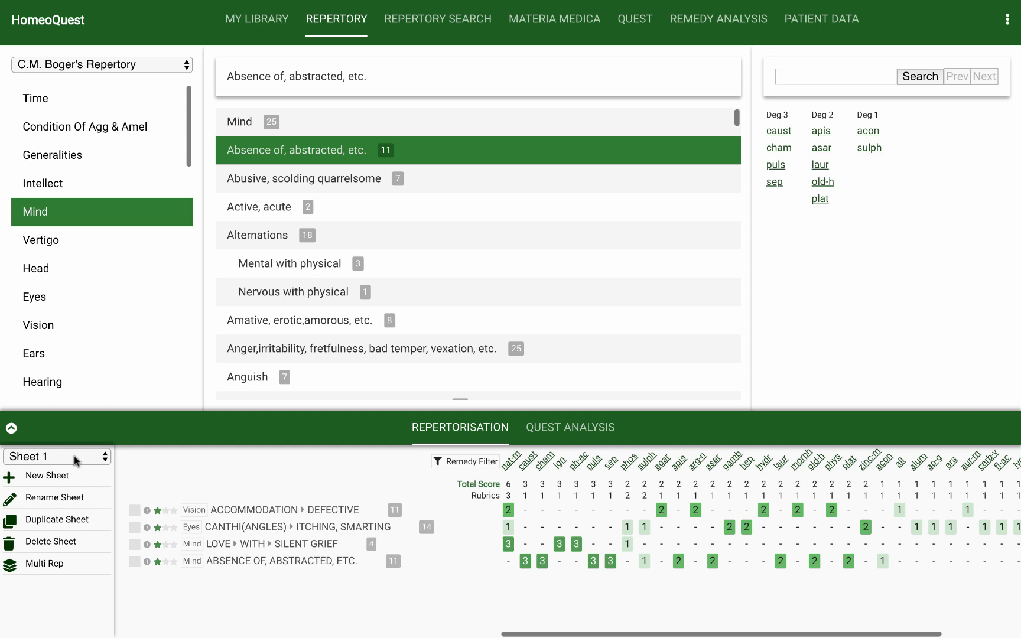
# Enter "grief silent" as the query for a search across repertories and check which repertories the search options include
pyautogui.click(421, 23)
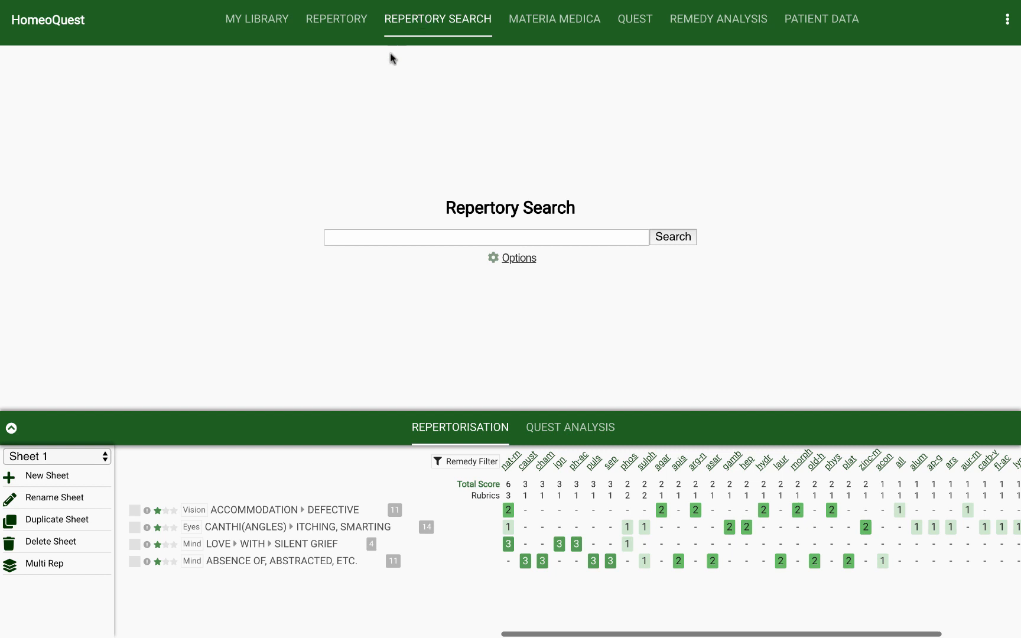
pyautogui.click(343, 235)
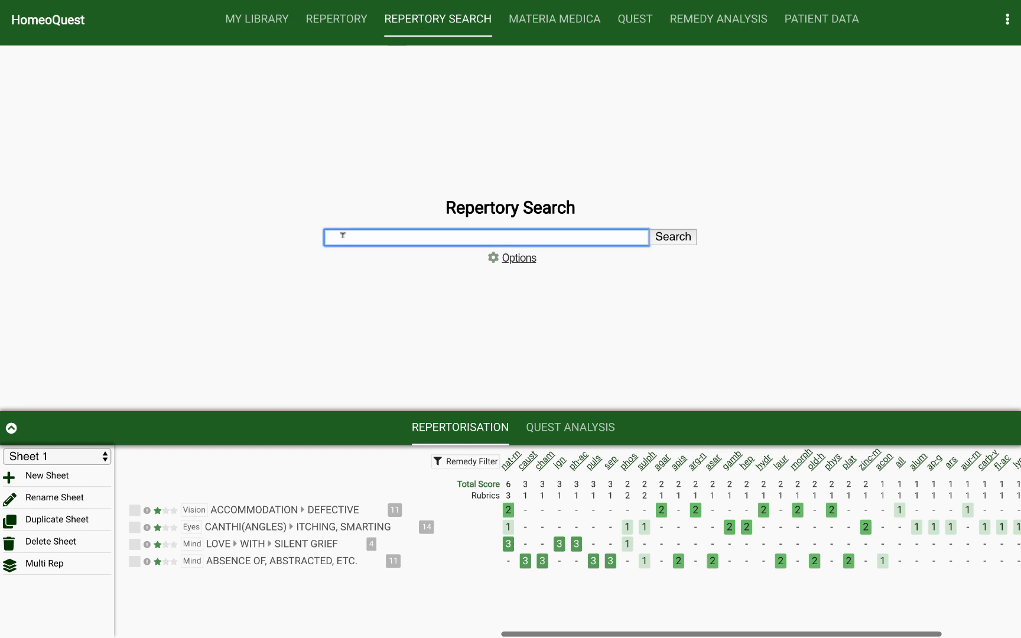
pyautogui.write('grief silence')
pyautogui.press('BackSpace')
pyautogui.press('BackSpace')
pyautogui.press('BackSpace')
pyautogui.write('nt')
pyautogui.click(527, 261)
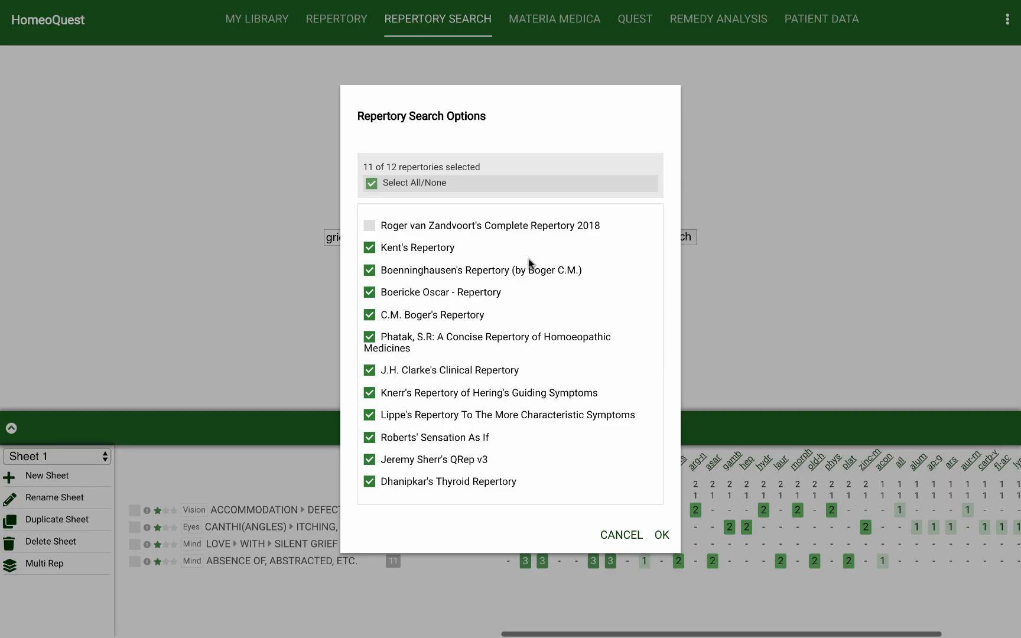
pyautogui.click(661, 535)
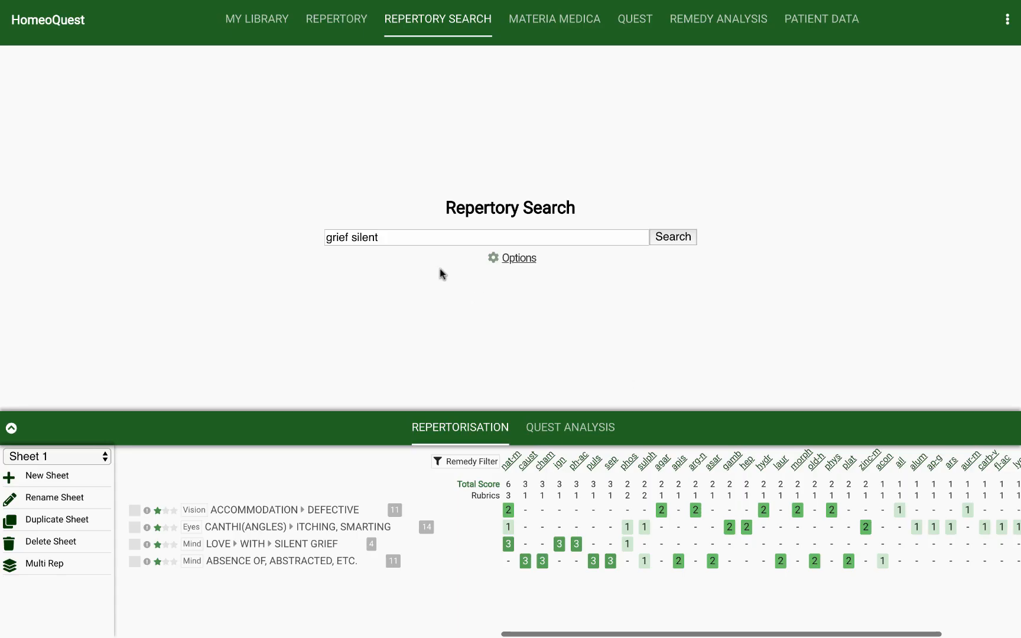
# Run the "grief silent" search and look through the matching rubrics from the different repertories
pyautogui.click(661, 239)
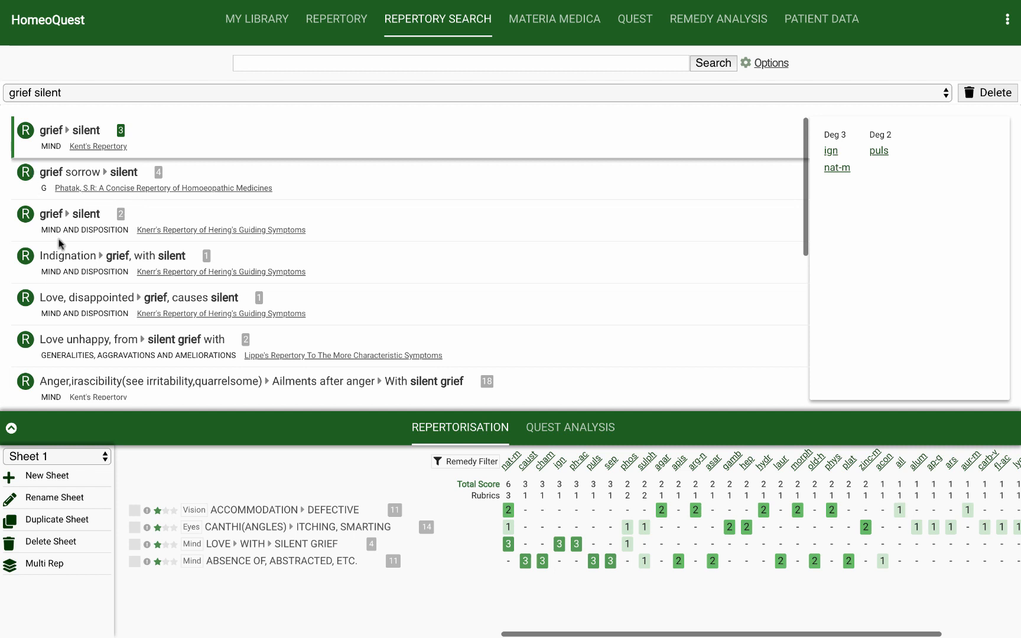
pyautogui.scroll(-1, 70, 246)
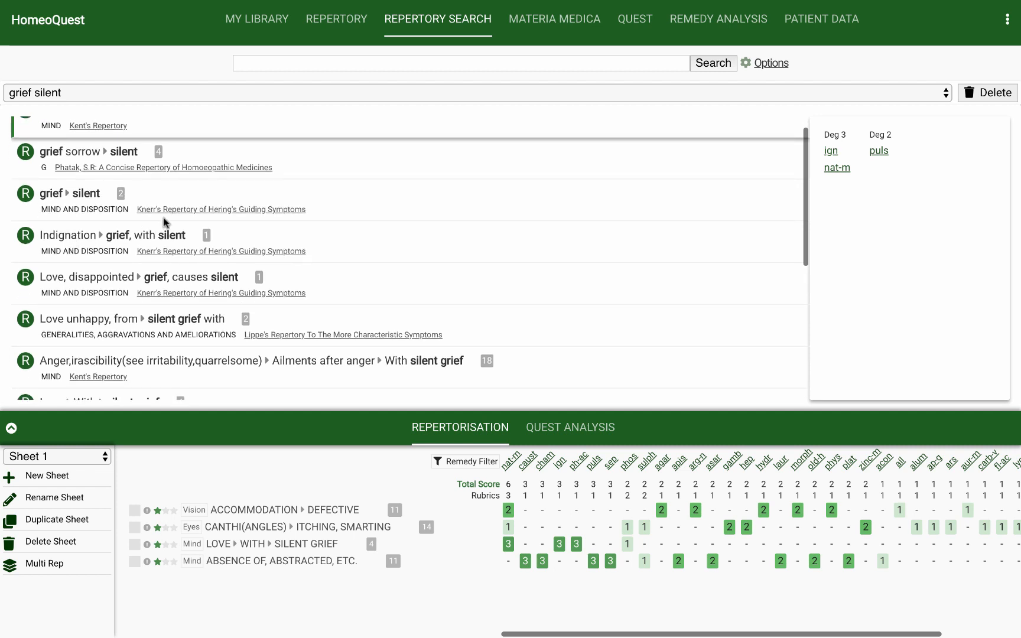
pyautogui.scroll(-3, 159, 284)
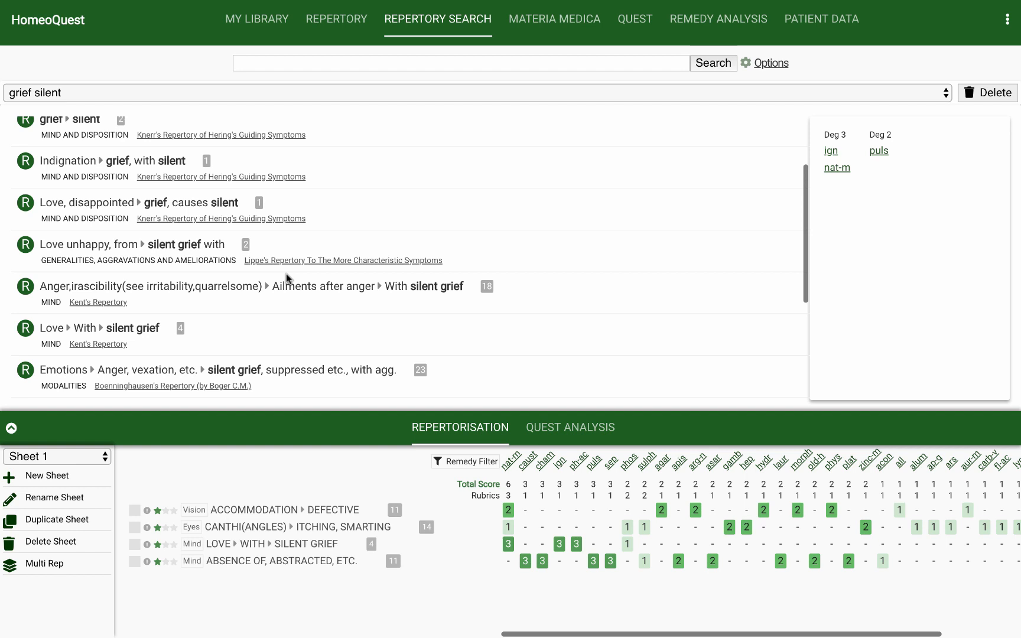
pyautogui.scroll(-2, 287, 273)
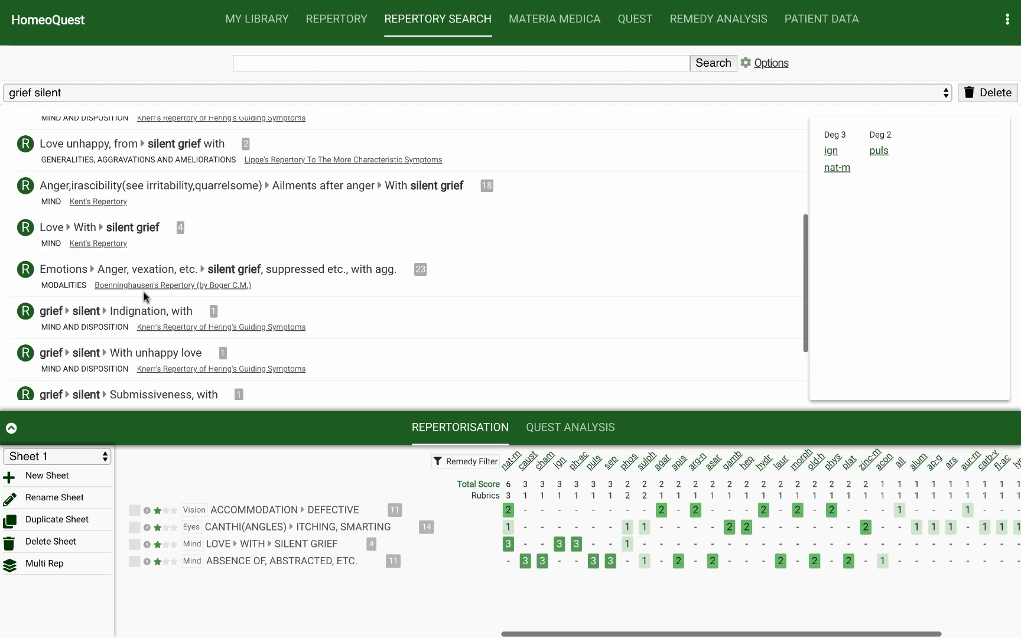
pyautogui.scroll(-2, 143, 292)
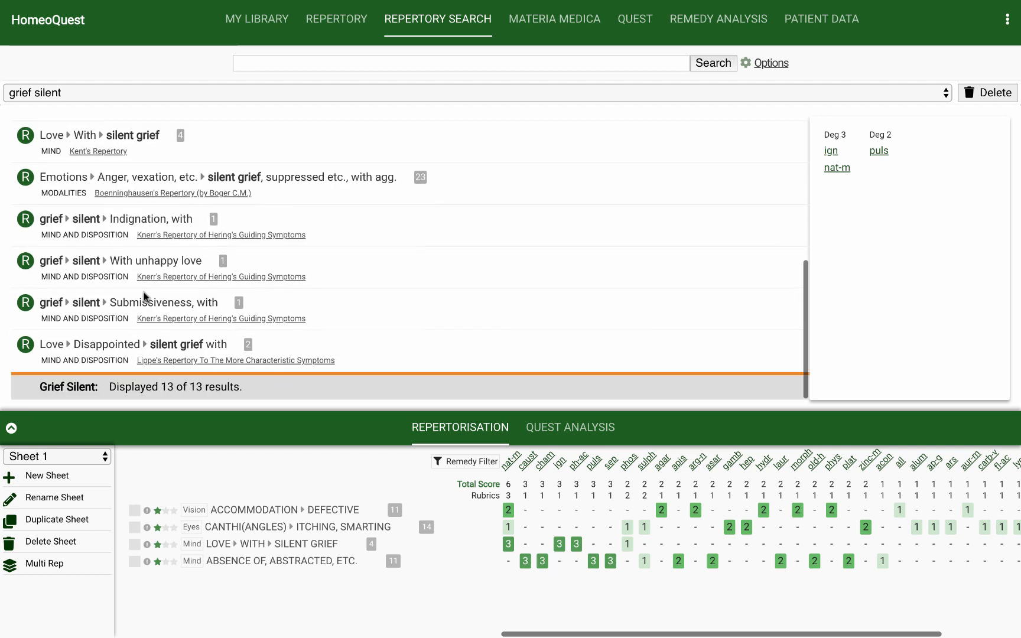
pyautogui.scroll(2, 87, 348)
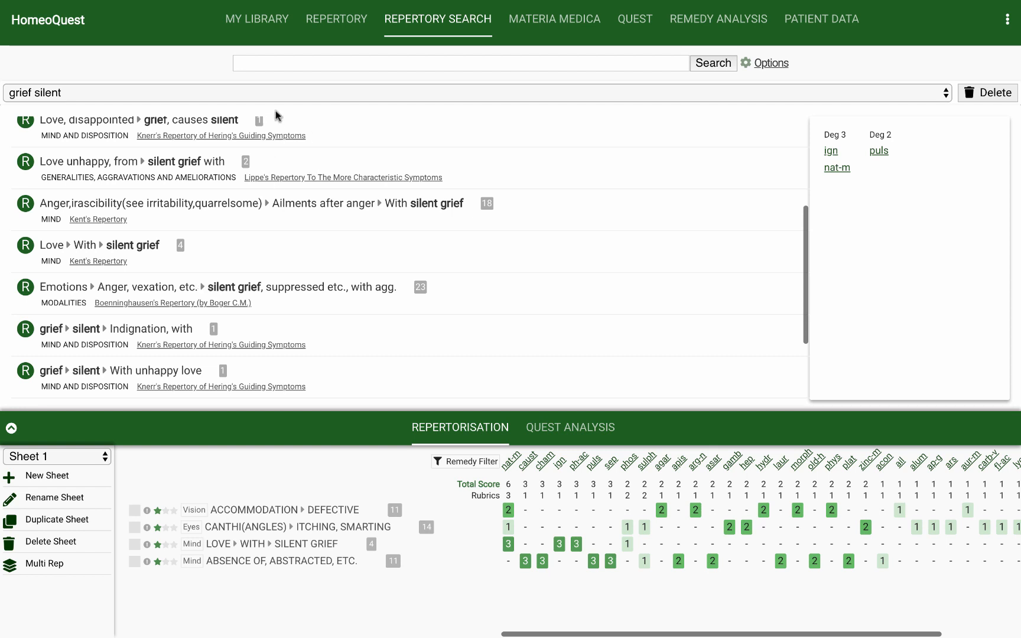
# Search the selected repertories for "head nausea"
pyautogui.click(289, 61)
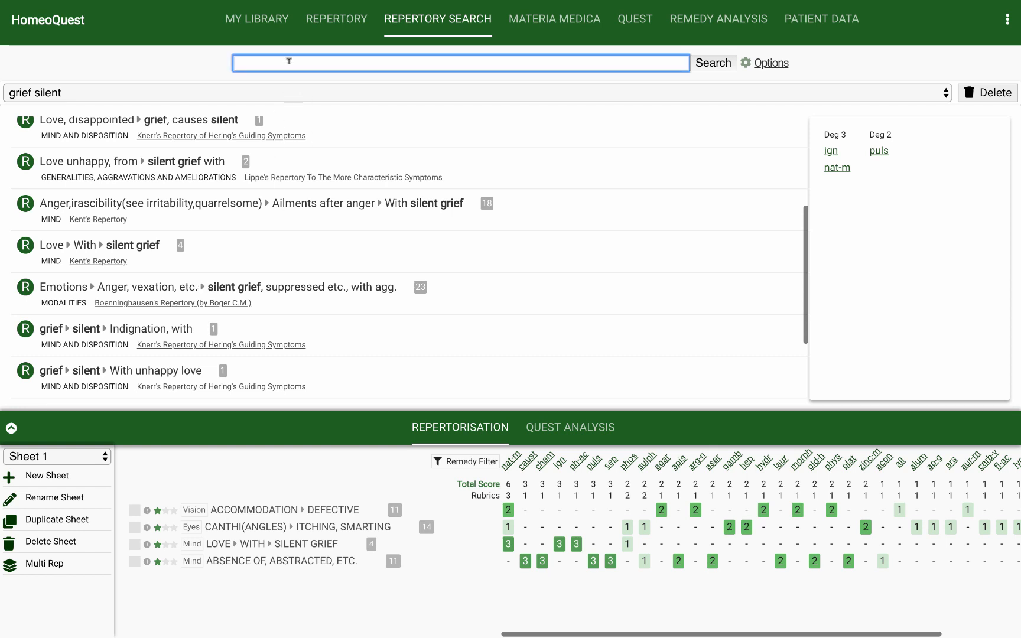
pyautogui.write('head nausea')
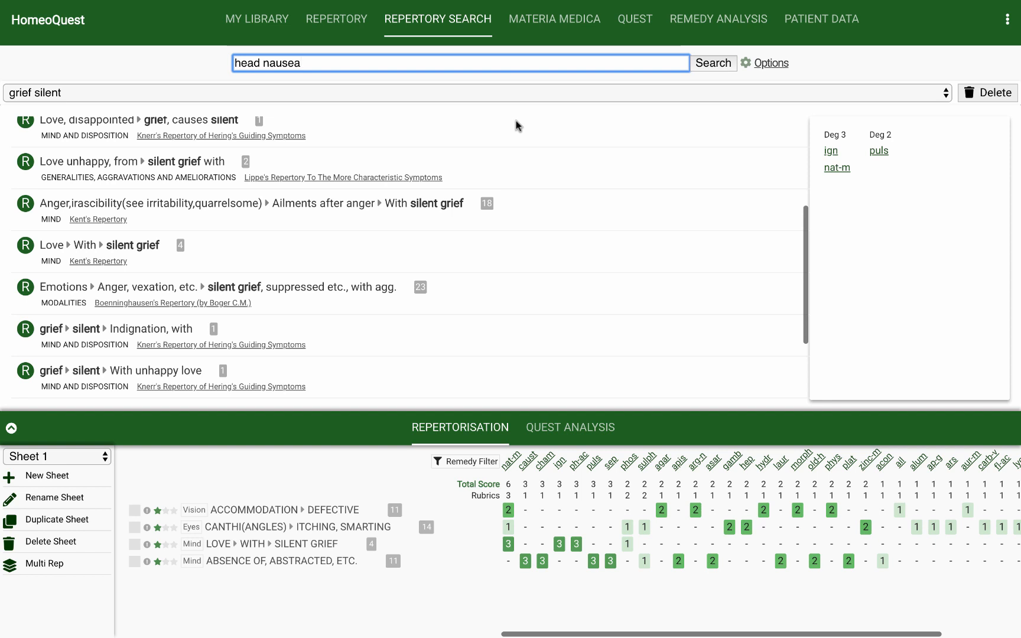
pyautogui.click(711, 63)
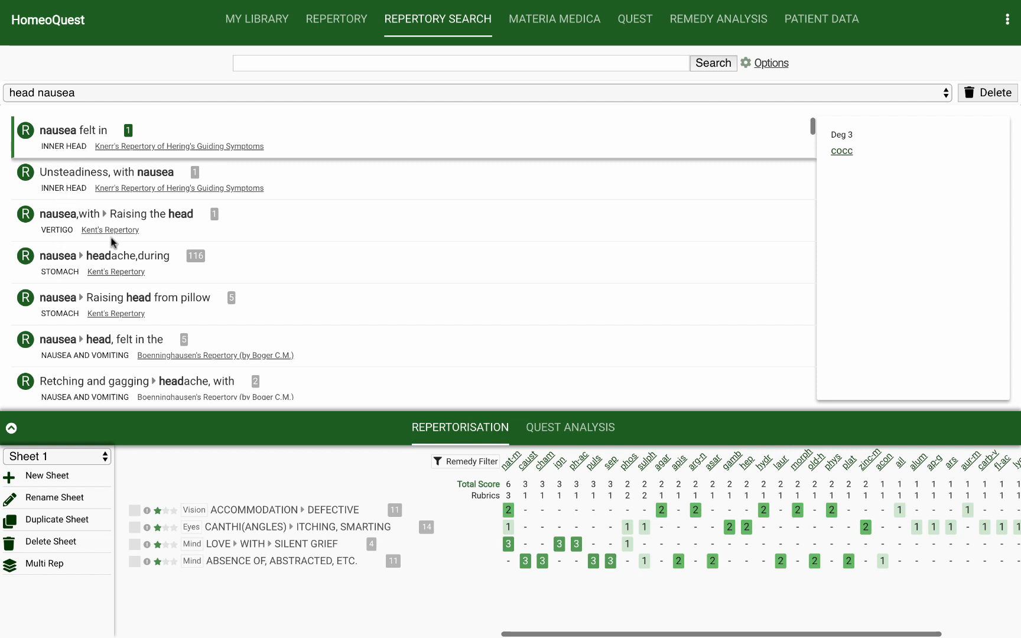
# Look through the "head nausea" results, examining each rubric's chapter, source repertory and remedy count
pyautogui.scroll(-1, 111, 241)
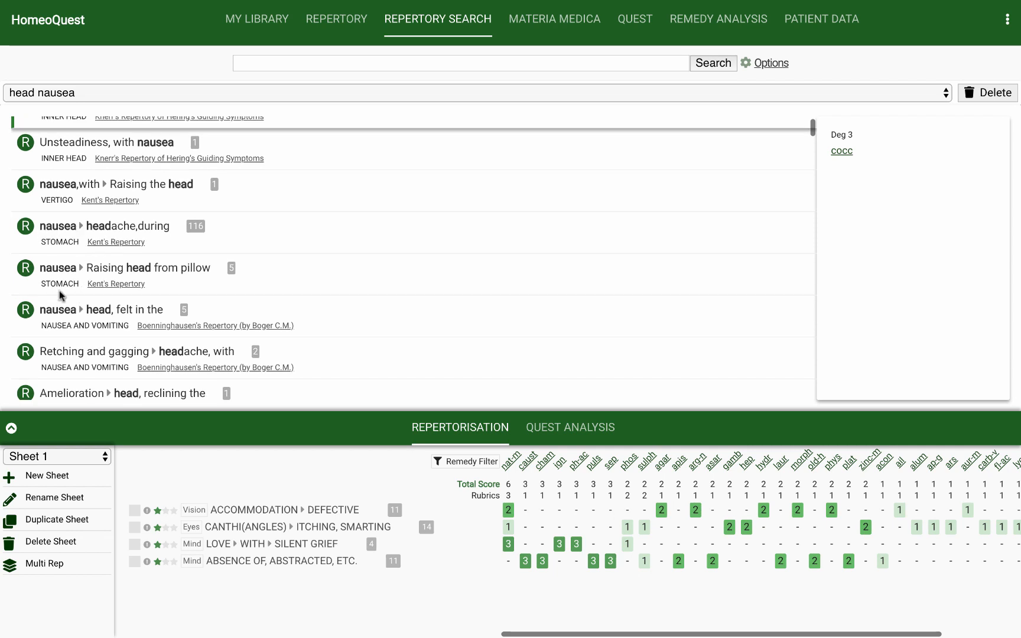
pyautogui.scroll(-5, 59, 290)
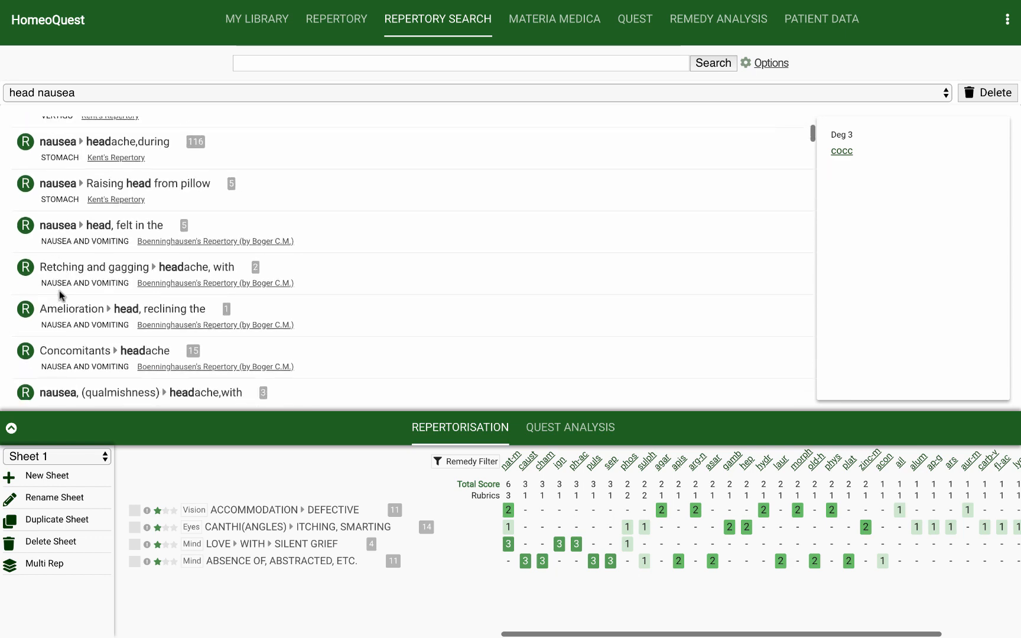
pyautogui.scroll(-3, 59, 290)
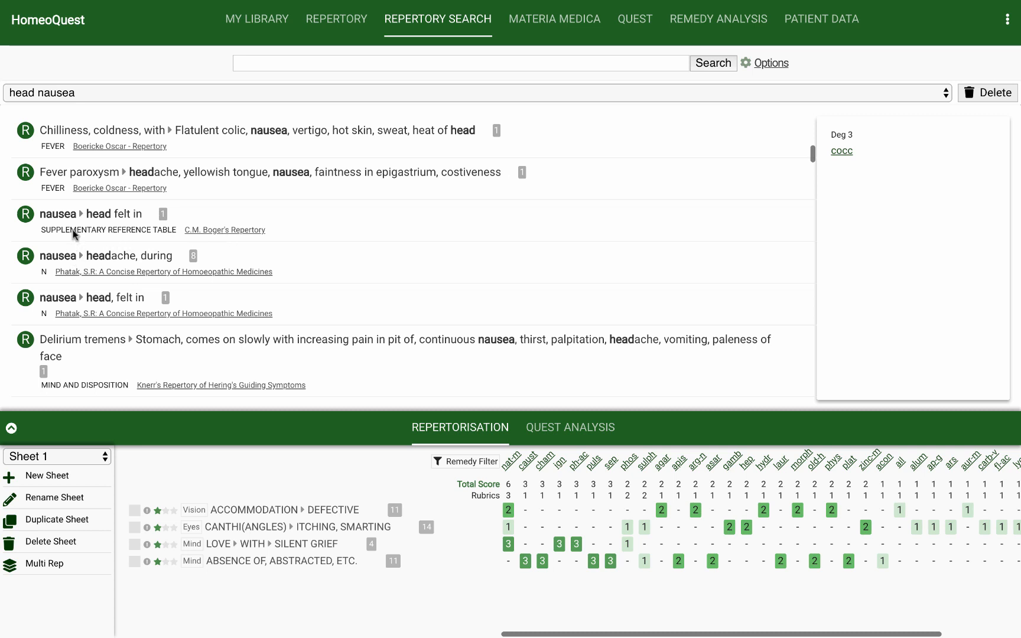
pyautogui.scroll(-2, 102, 311)
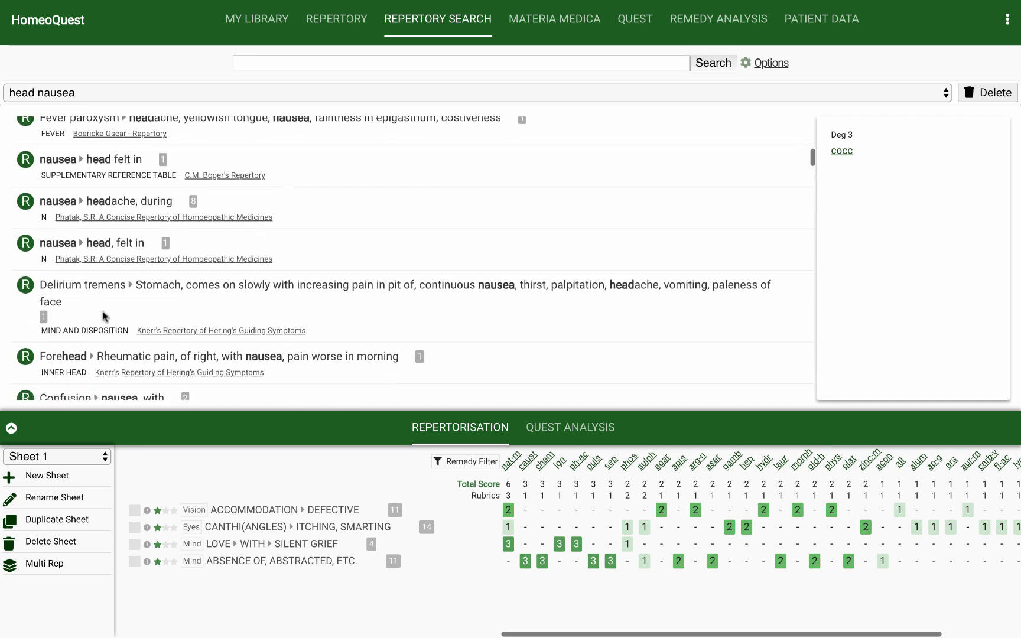
pyautogui.scroll(-4, 74, 331)
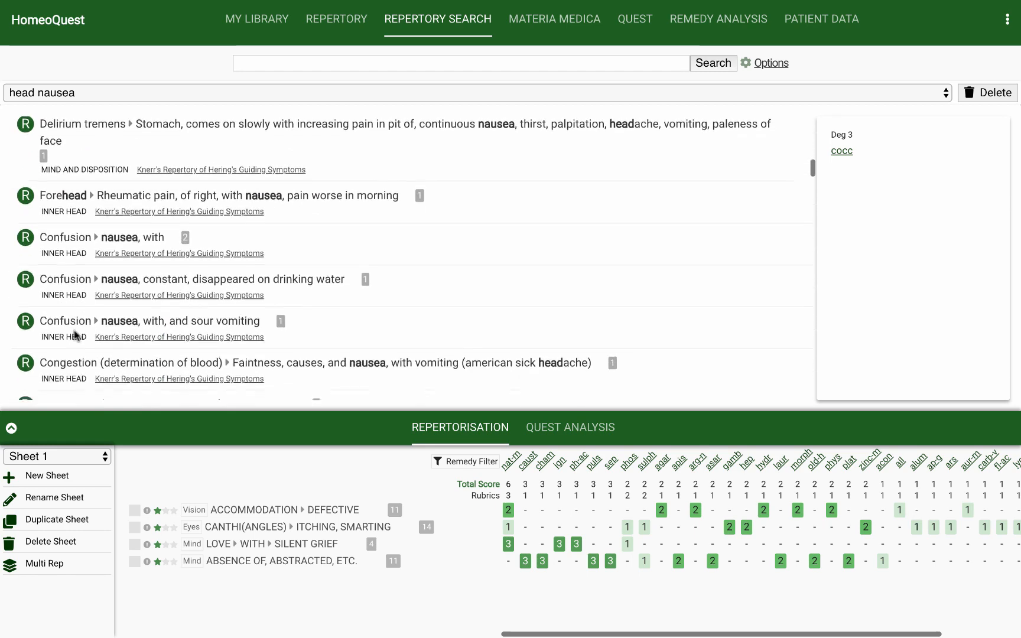
pyautogui.scroll(-8, 75, 330)
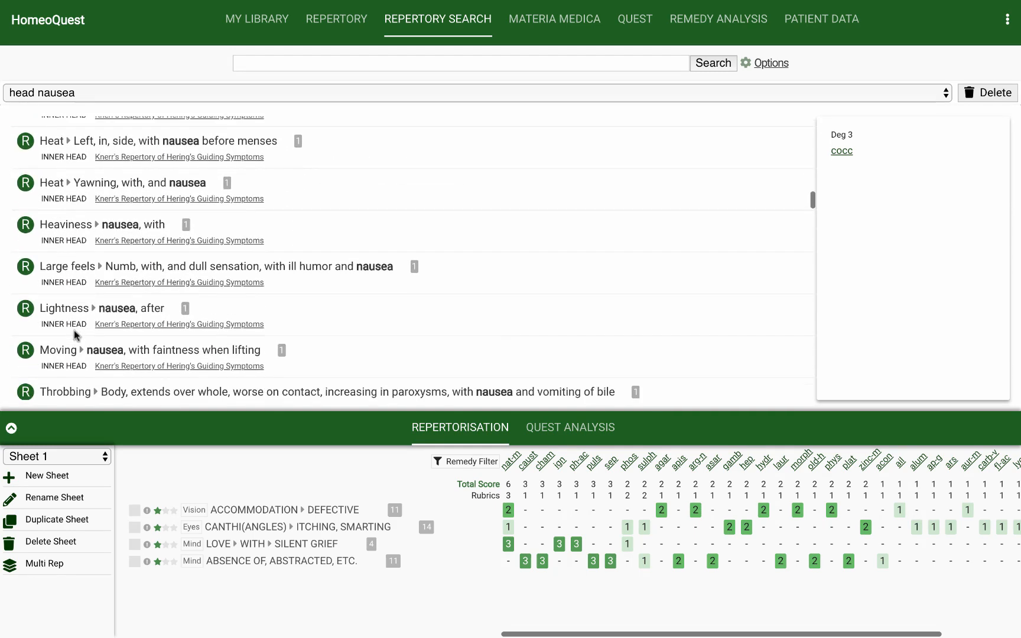
pyautogui.scroll(-6, 75, 331)
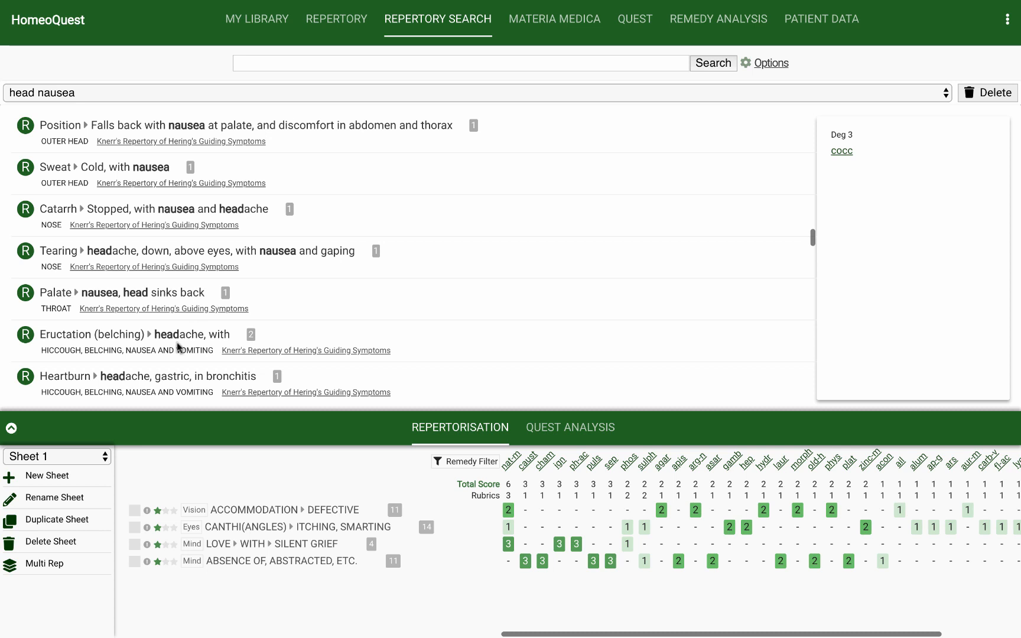
pyautogui.scroll(-1, 166, 350)
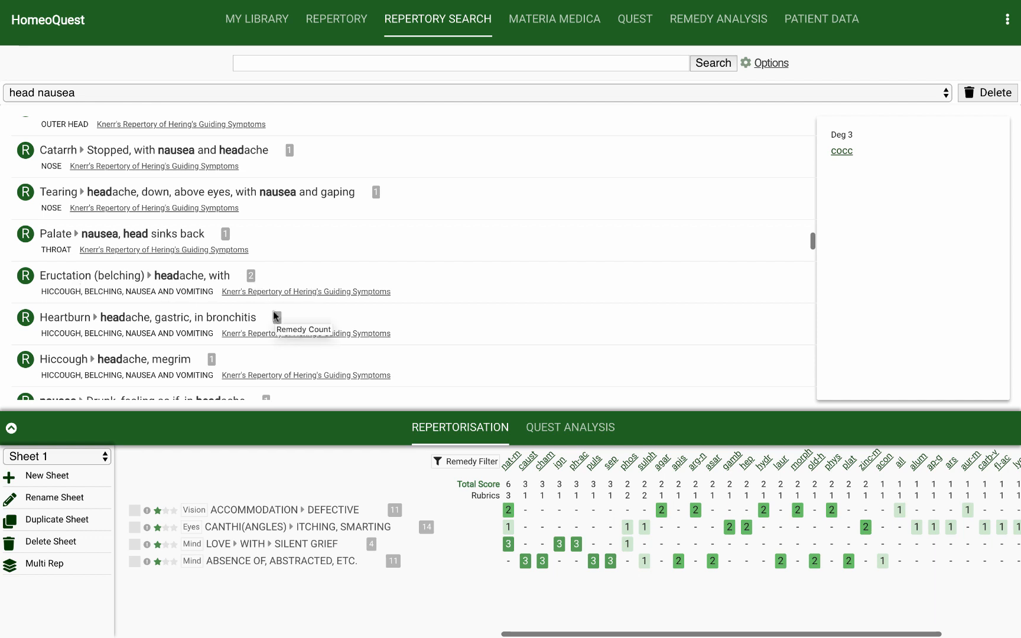
pyautogui.scroll(-3, 273, 312)
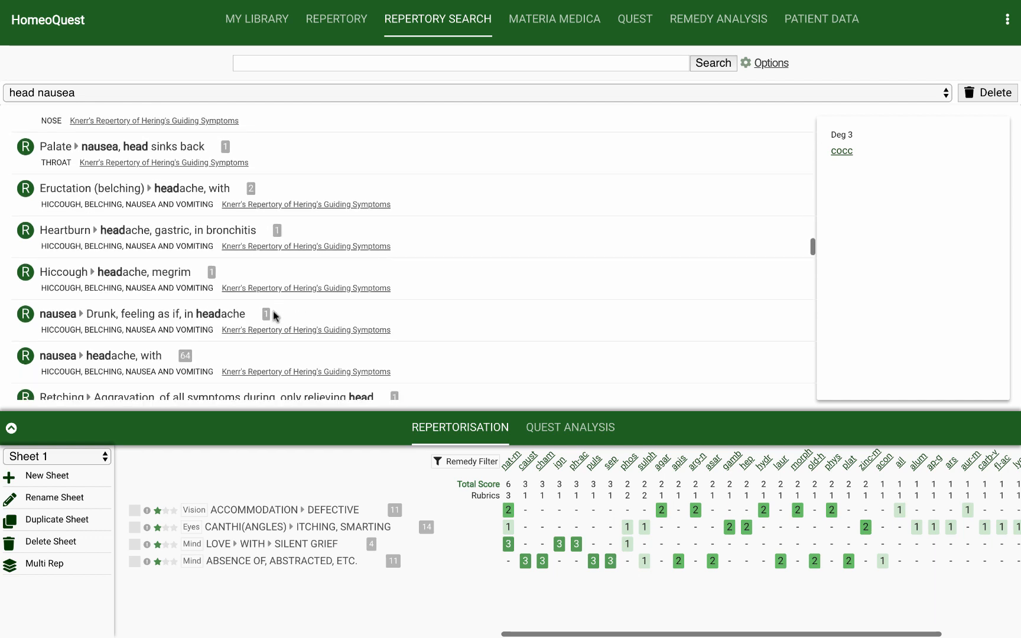
pyautogui.scroll(-3, 136, 303)
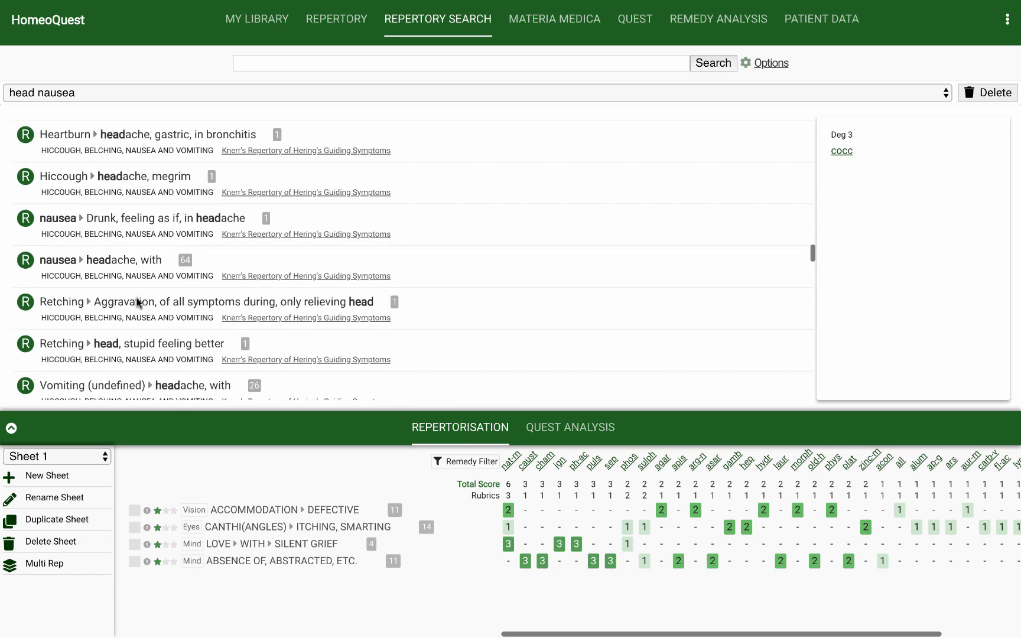
pyautogui.scroll(-1, 137, 302)
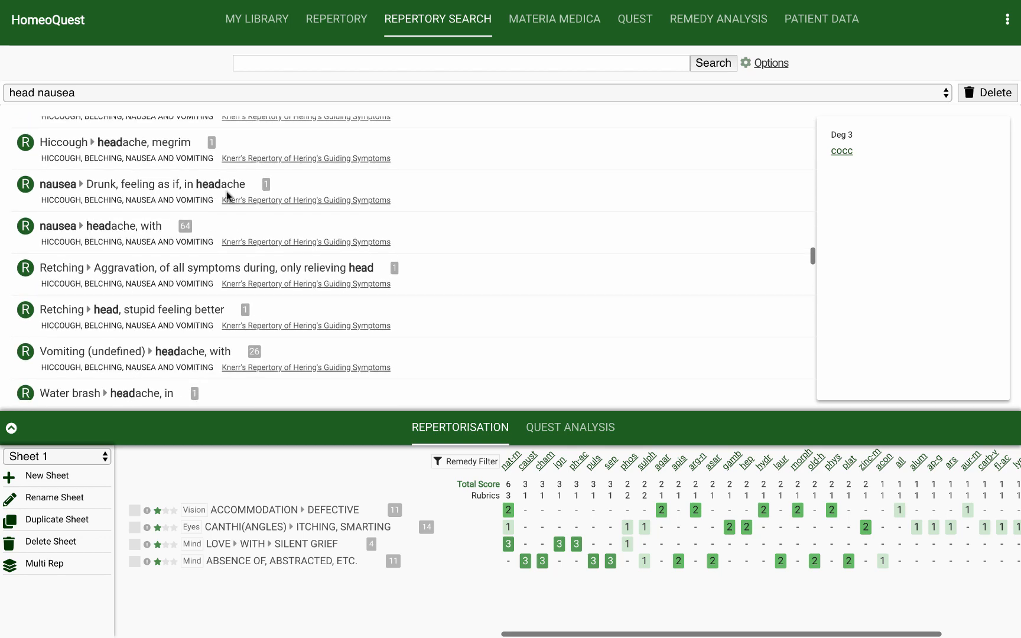
pyautogui.scroll(-2, 265, 217)
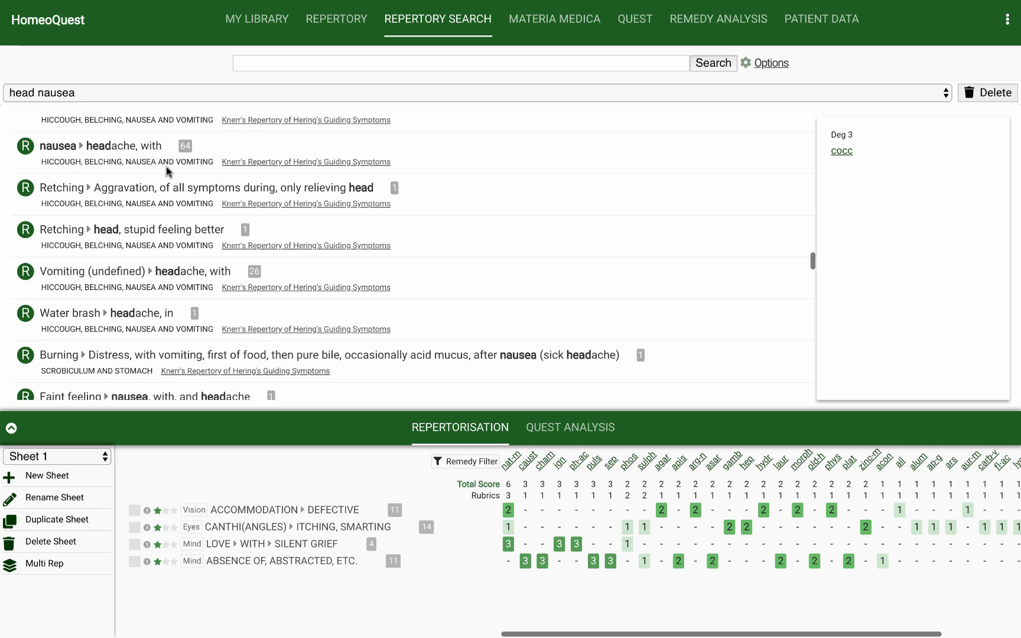
pyautogui.scroll(-6, 167, 171)
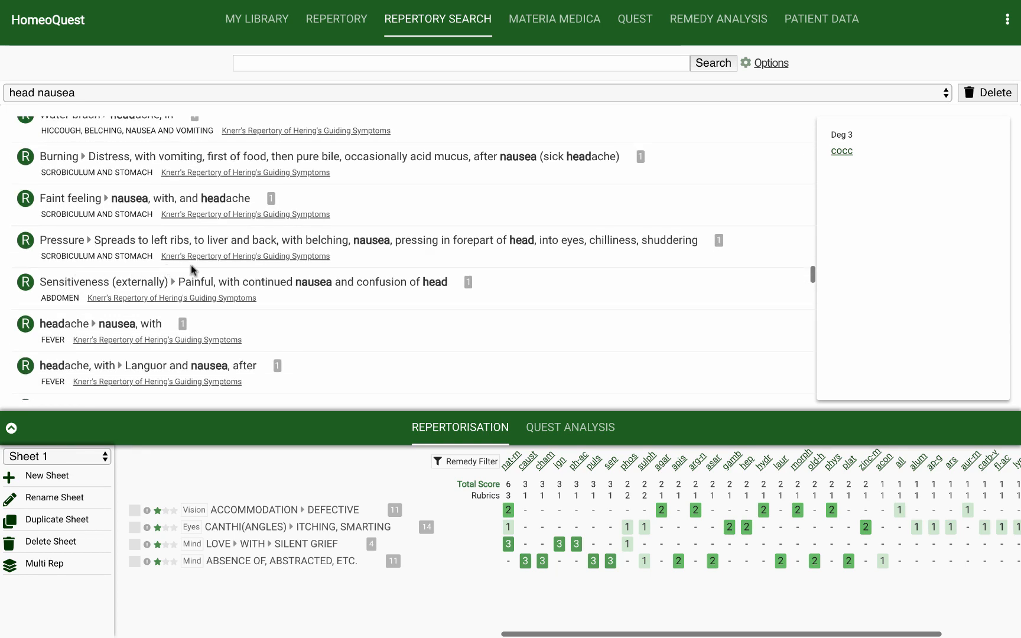
pyautogui.scroll(-2, 191, 265)
pyautogui.scroll(-5, 98, 314)
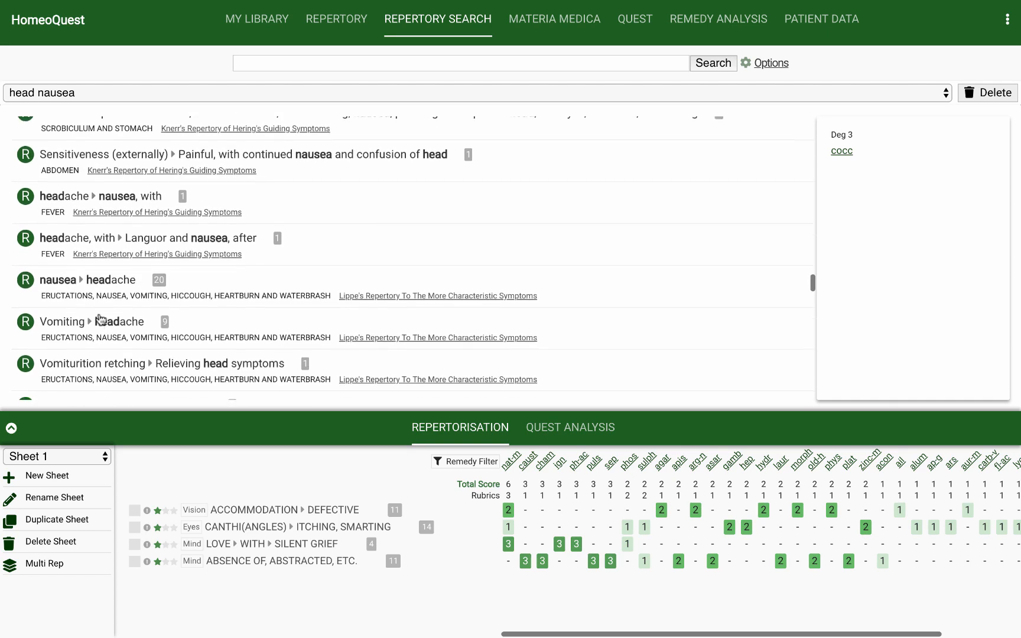
pyautogui.scroll(-8, 99, 314)
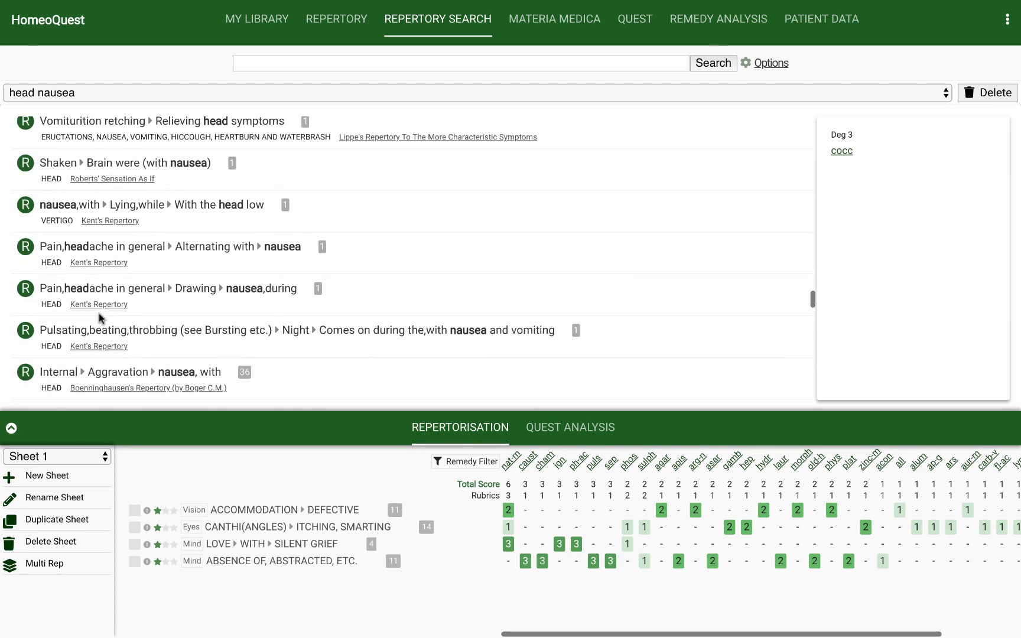
pyautogui.scroll(-4, 98, 314)
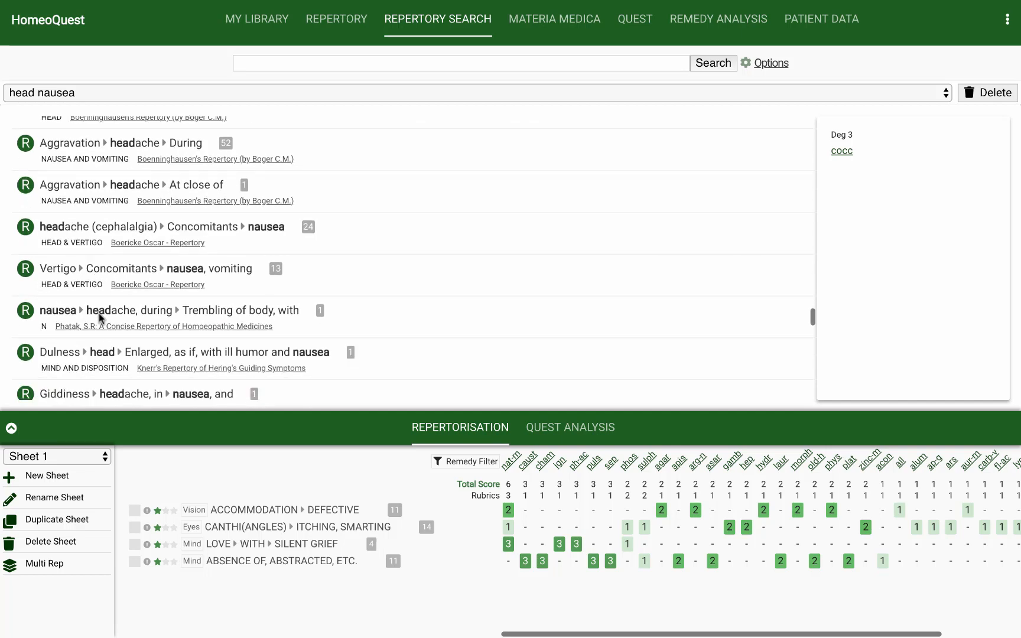
pyautogui.scroll(-4, 99, 314)
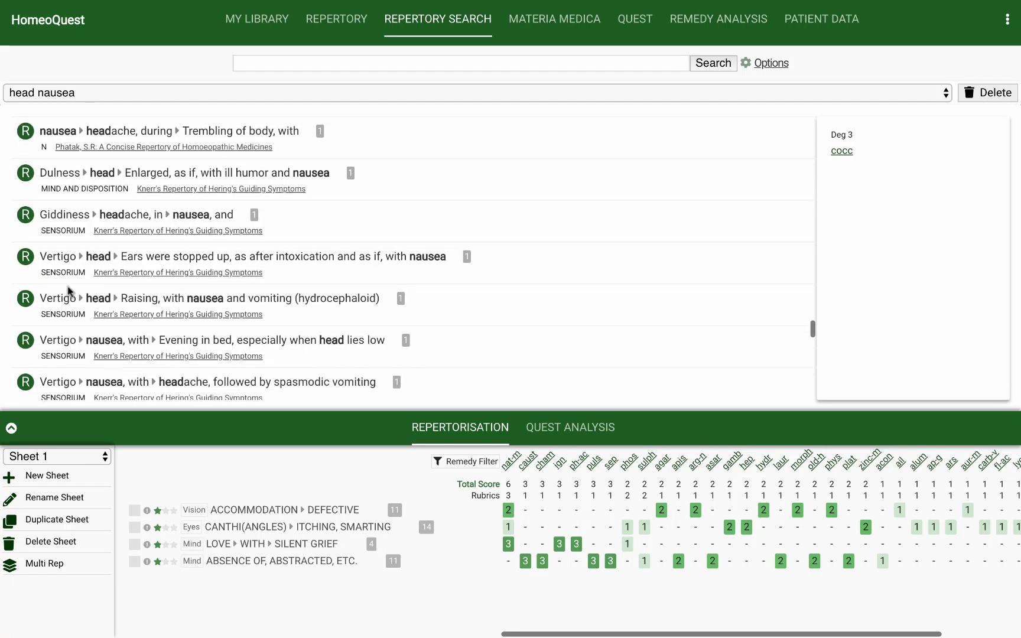
# Scan the remaining "head nausea" rubrics from Knerr's Repertory and return to the Boericke and Phatak entries
pyautogui.scroll(-5, 67, 287)
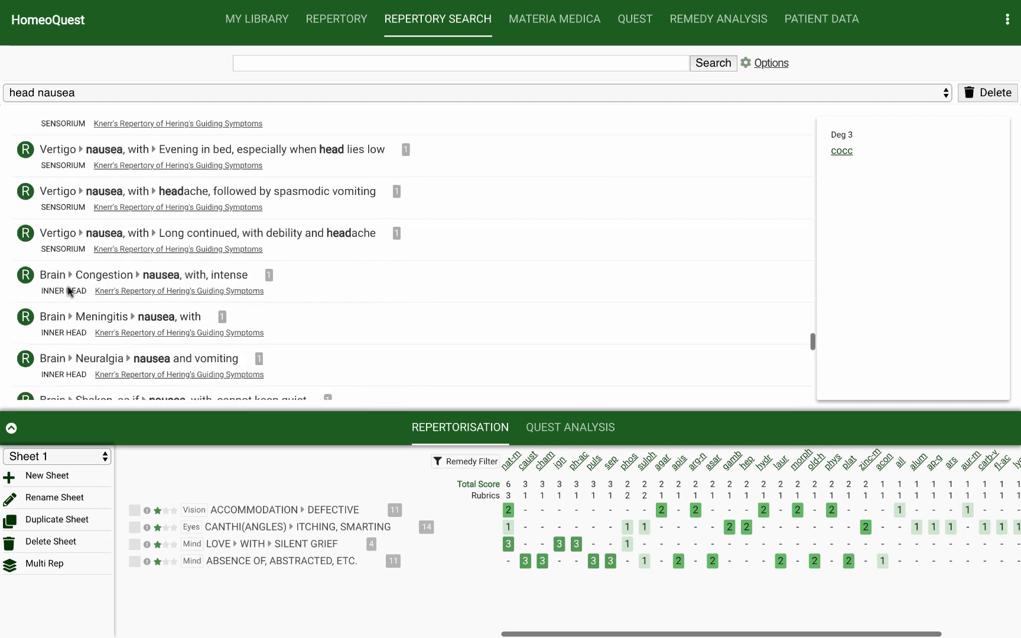
pyautogui.scroll(-5, 68, 289)
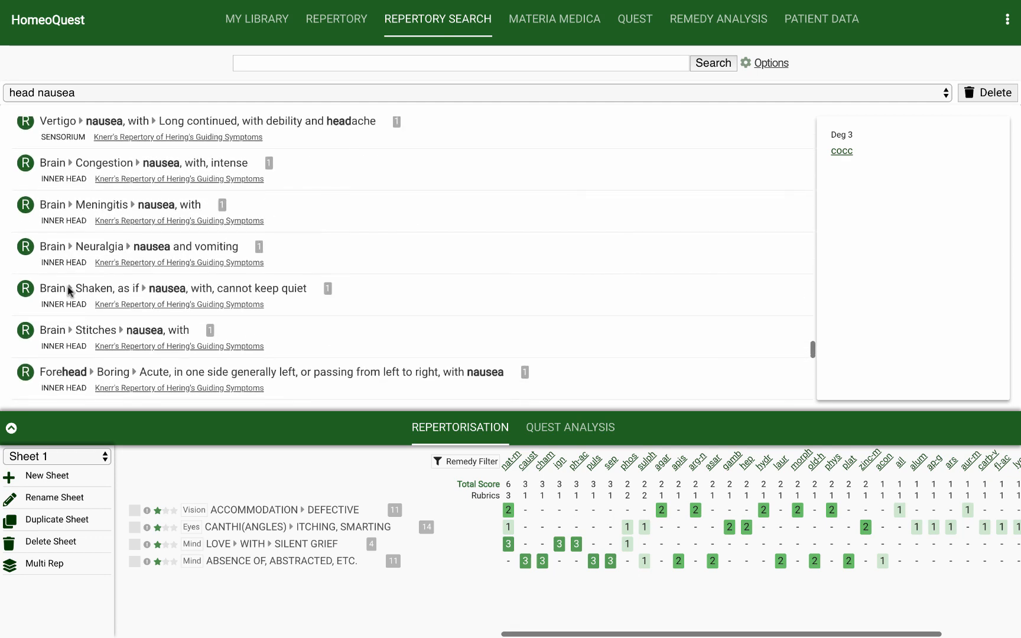
pyautogui.scroll(-8, 68, 290)
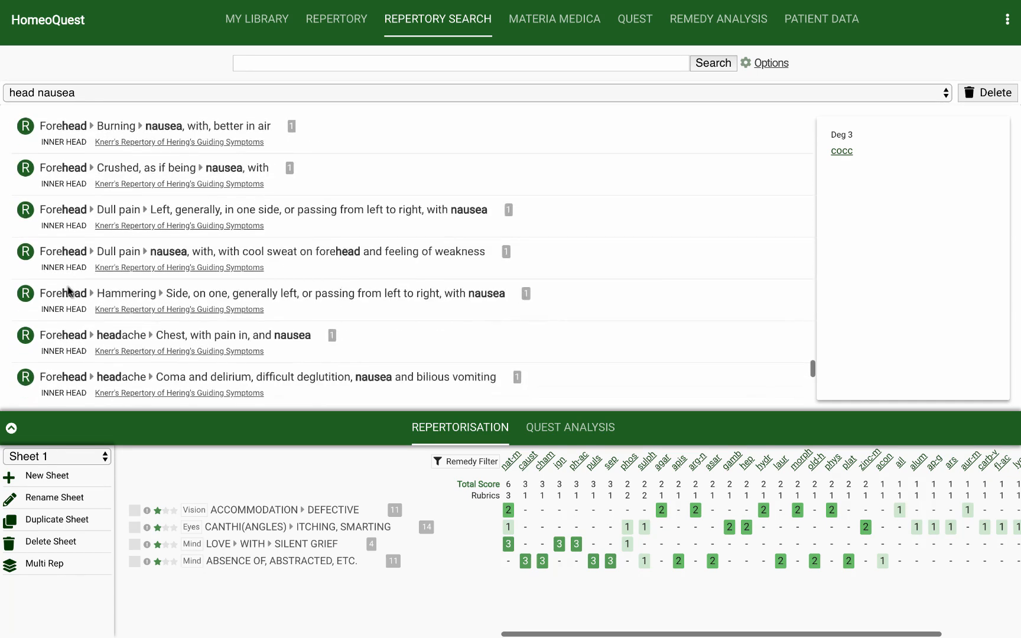
pyautogui.scroll(-3, 68, 289)
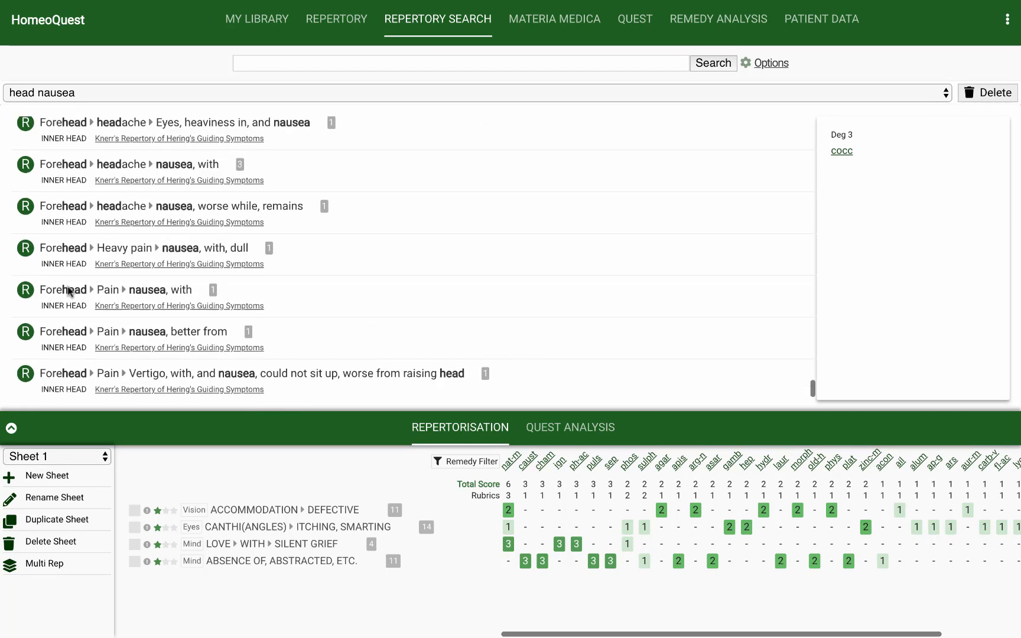
pyautogui.scroll(2, 68, 289)
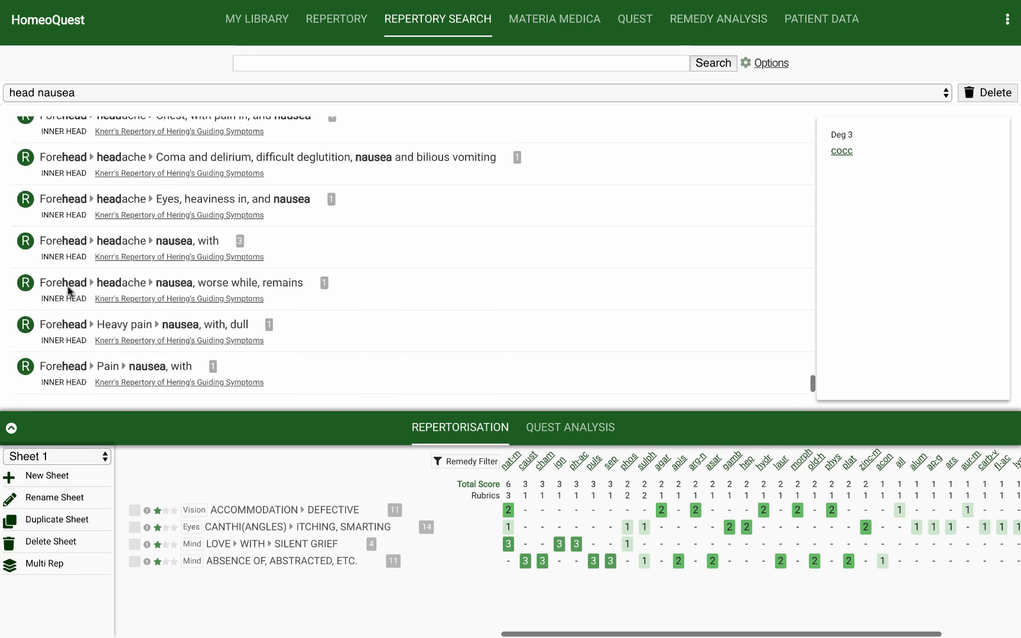
pyautogui.scroll(10, 68, 289)
pyautogui.scroll(5, 68, 288)
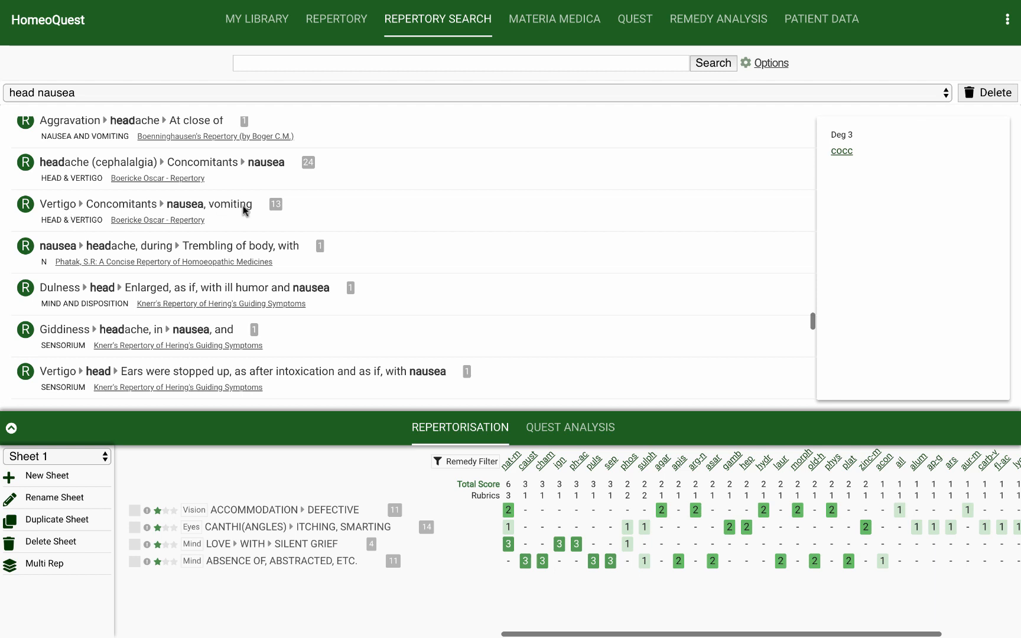
# Add the Boenninghausen rubric "Aggravation > headache > During" from the Nausea and Vomiting chapter to repertorisation Sheet 1
pyautogui.scroll(5, 243, 206)
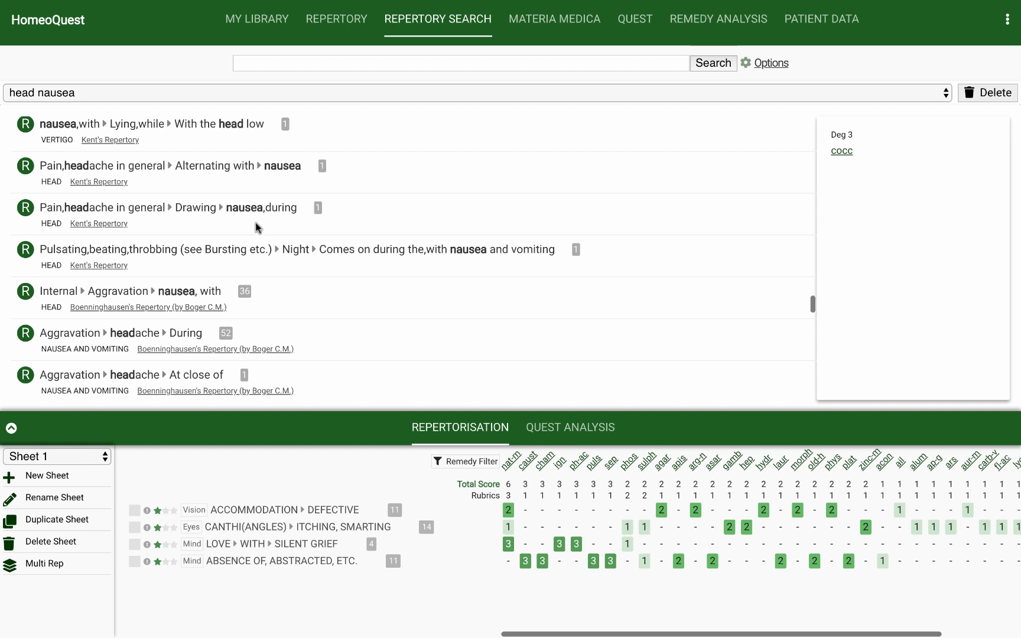
pyautogui.click(143, 335)
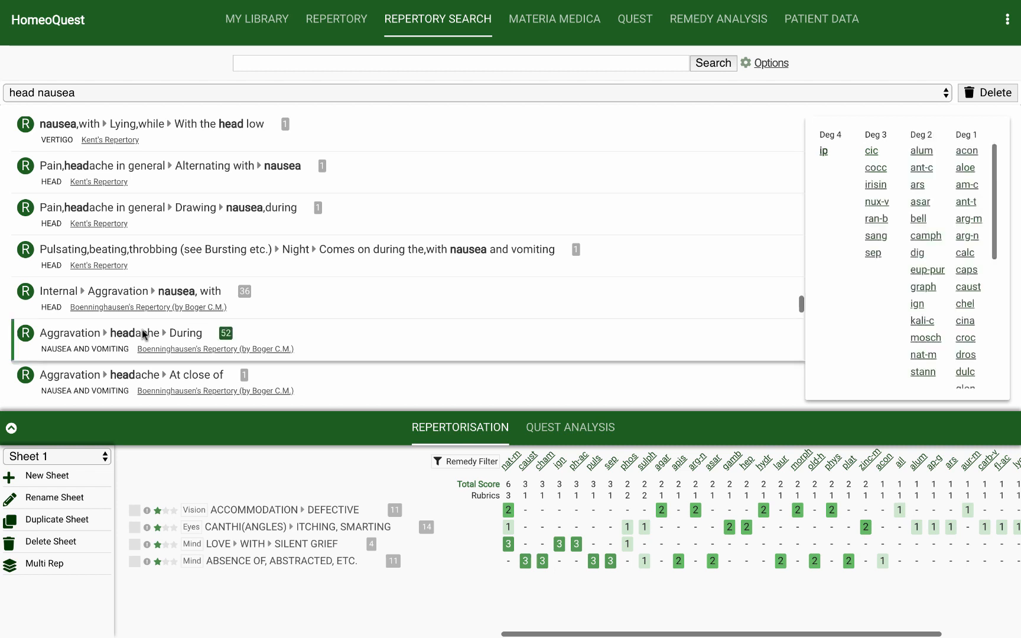
pyautogui.doubleClick(179, 339)
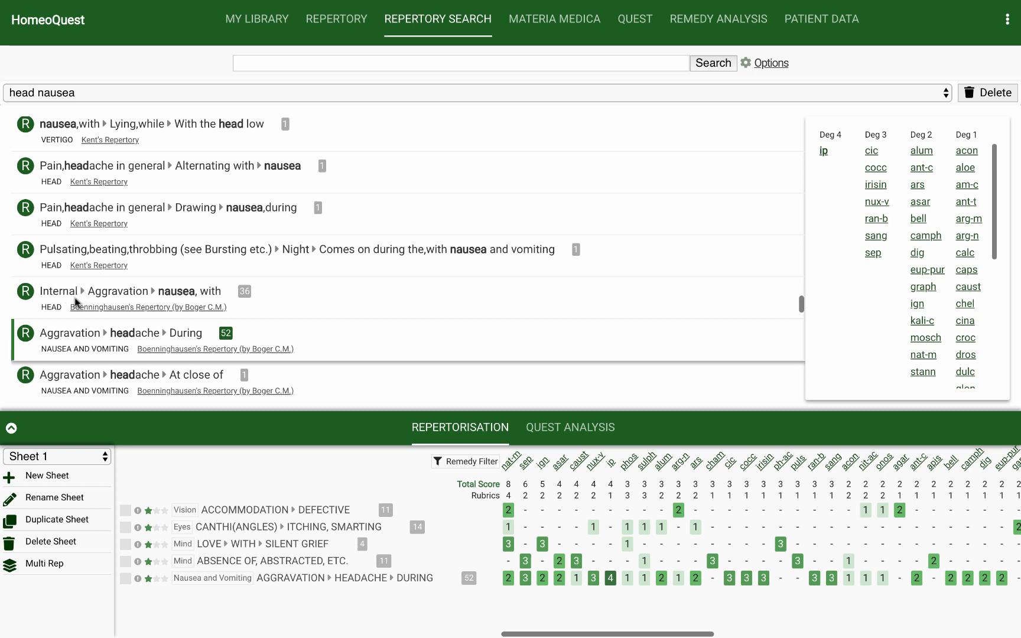
# Open the Head rubric "Internal > Aggravation > nausea, with" in its place in Boenninghausen's Repertory and view the neighbouring rubrics
pyautogui.click(165, 314)
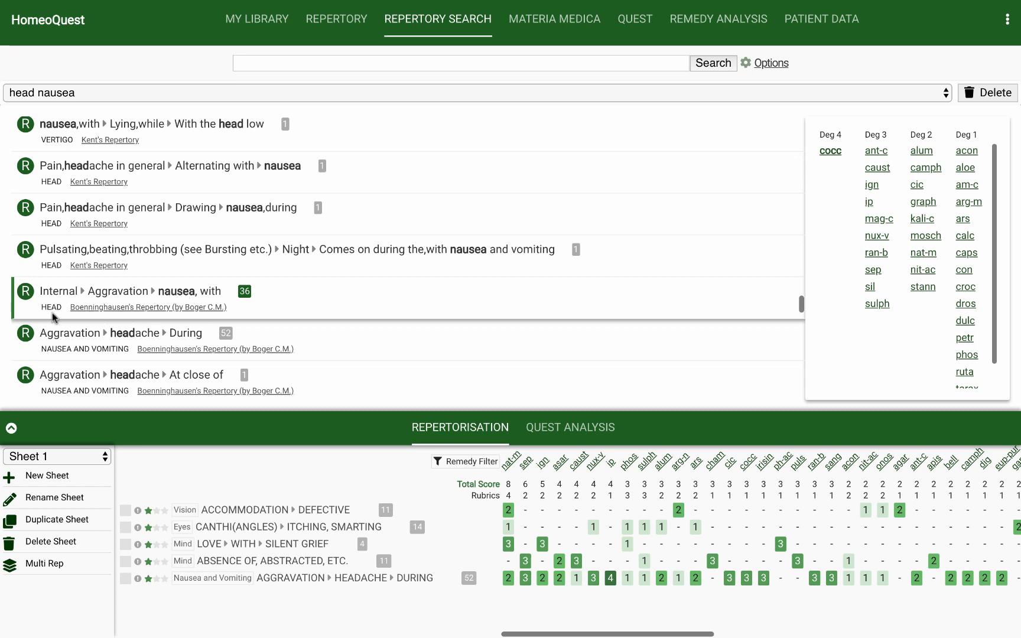
pyautogui.click(128, 308)
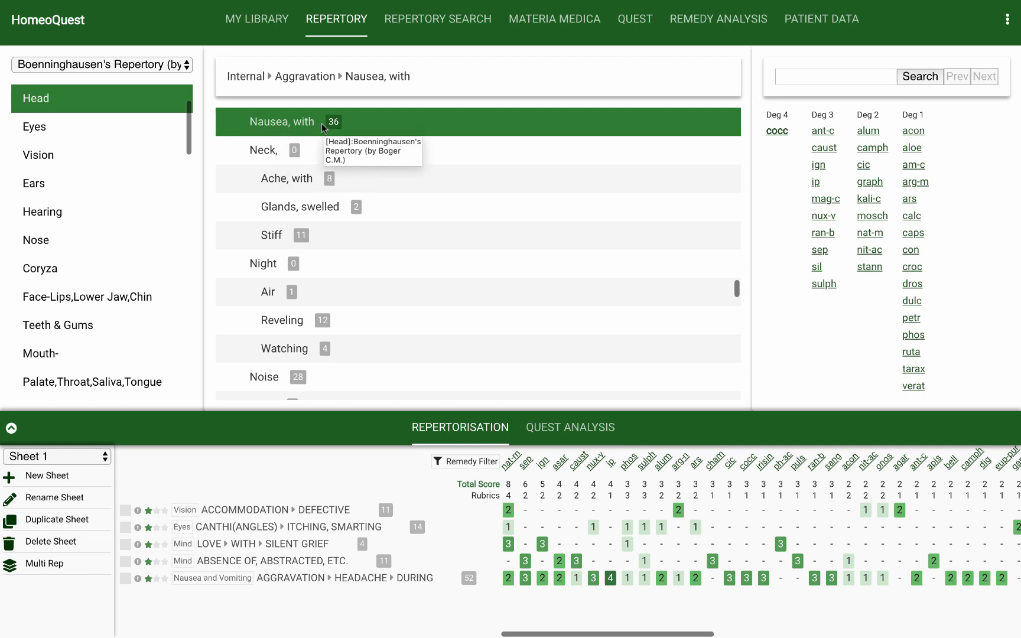
pyautogui.scroll(2, 322, 123)
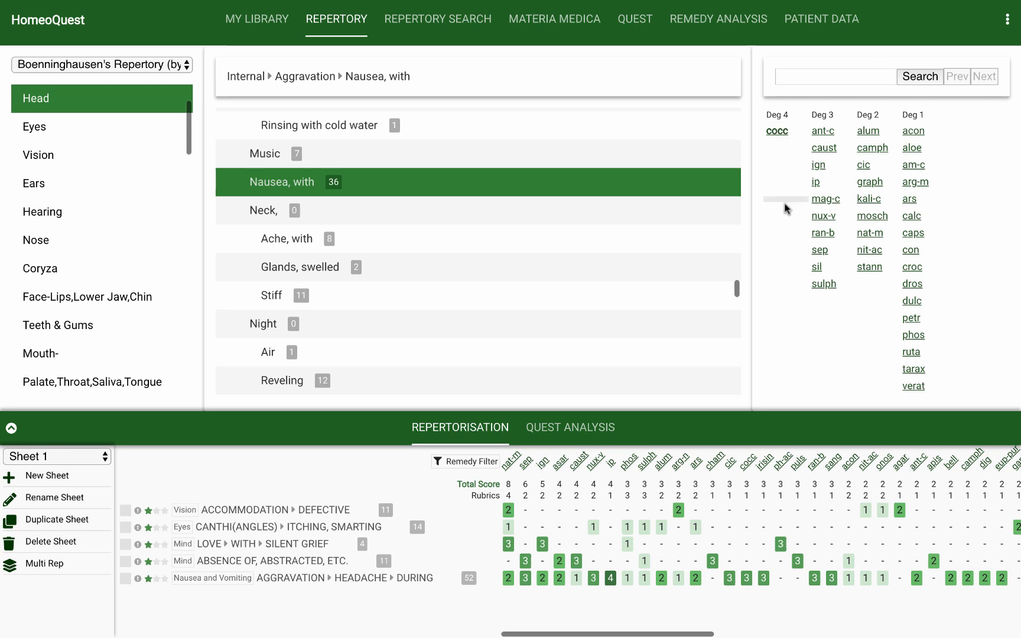
# Open the rubric's degree 4 remedy cocc in the materia medica, using Allen, T.F - Encyclopedia of Pure Materia Medica, vols.1-10
pyautogui.click(777, 131)
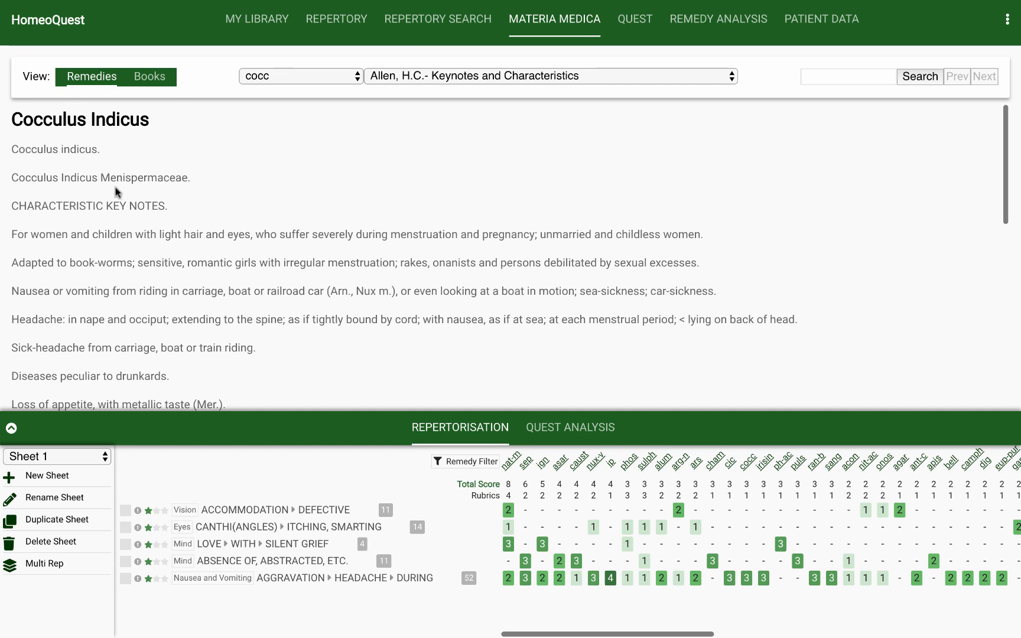
pyautogui.click(382, 75)
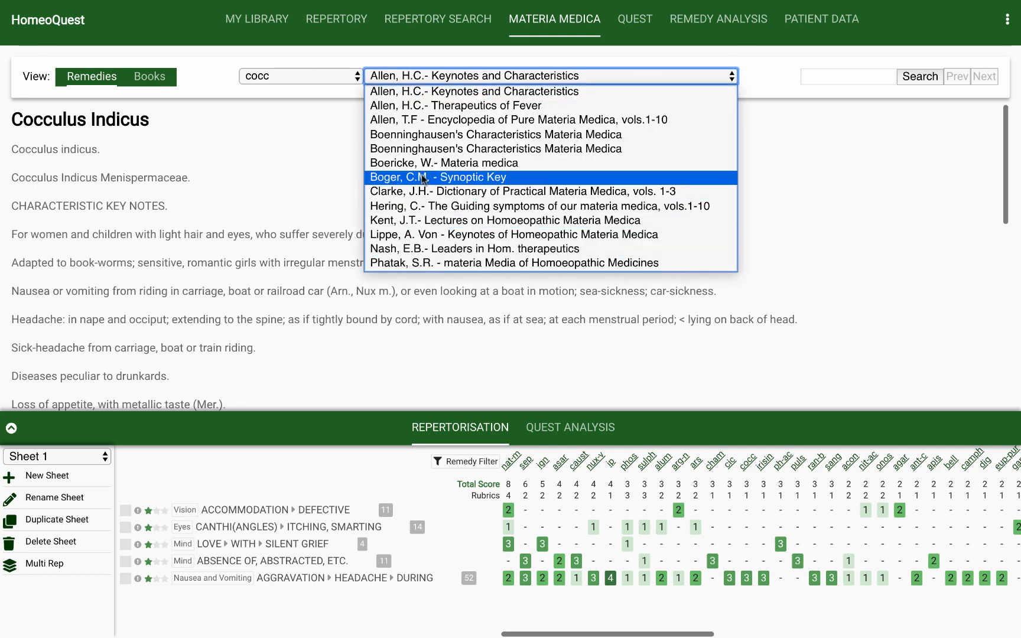
pyautogui.click(418, 118)
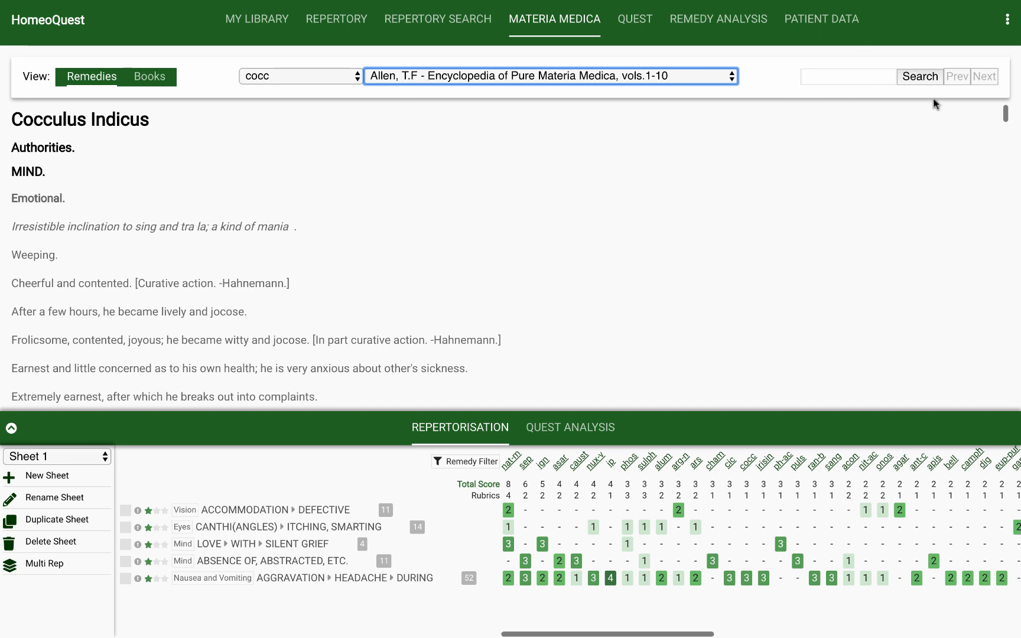
# Search the Cocculus Indicus text for "nausea"
pyautogui.click(834, 77)
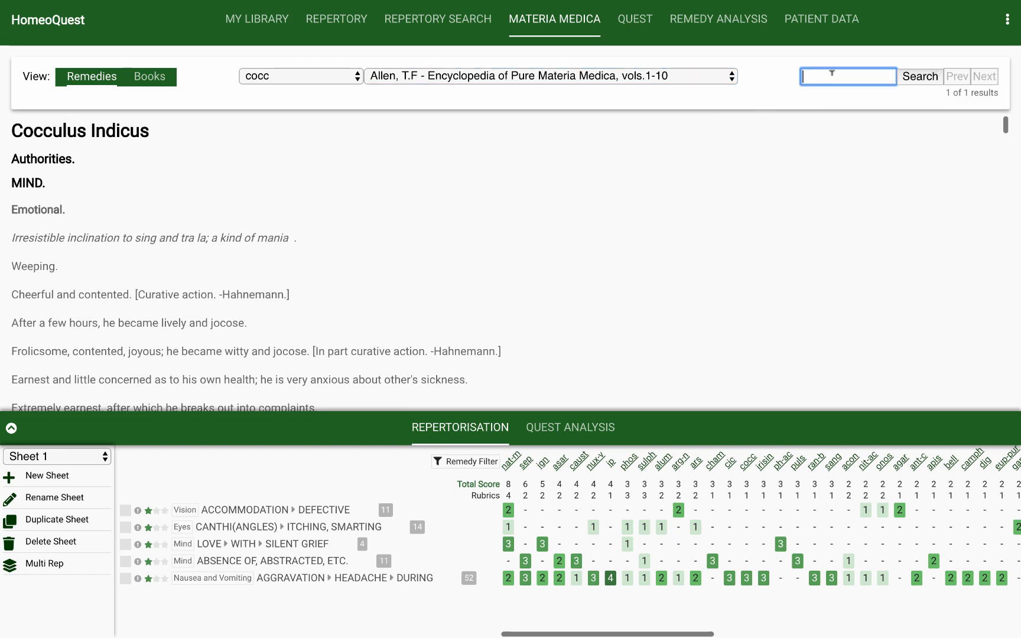
pyautogui.write('n')
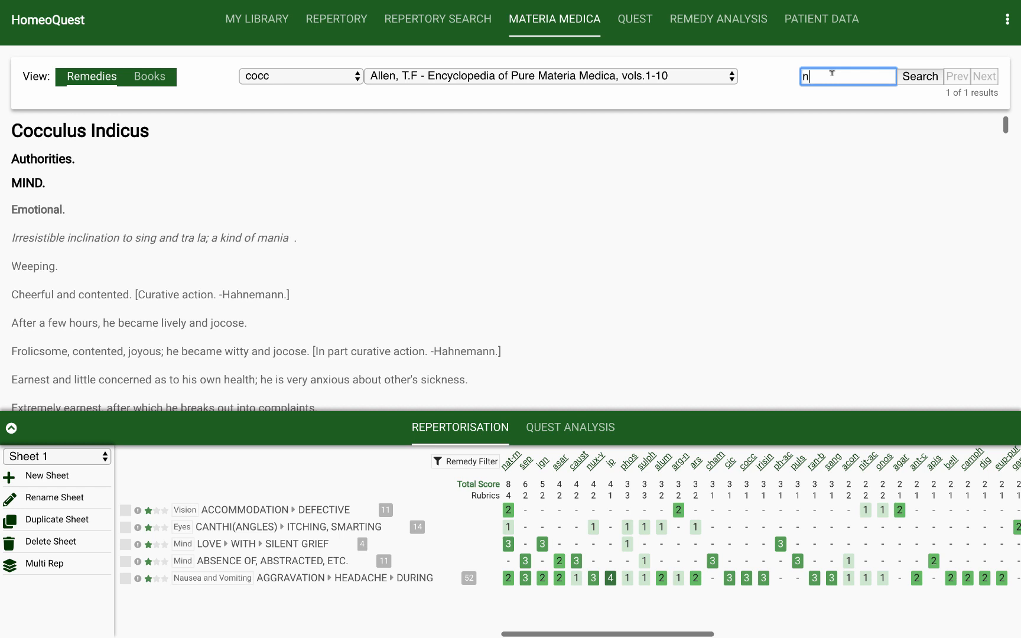
pyautogui.write('ausea')
pyautogui.click(924, 76)
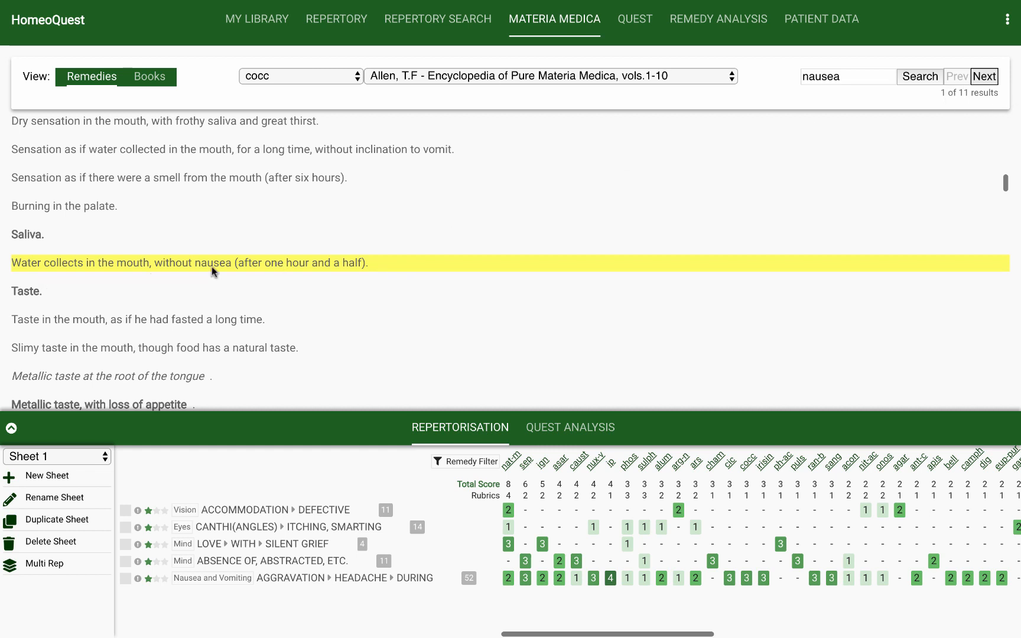
# Go through the "nausea" matches in the Cocculus Indicus text one by one up to the last match
pyautogui.click(984, 77)
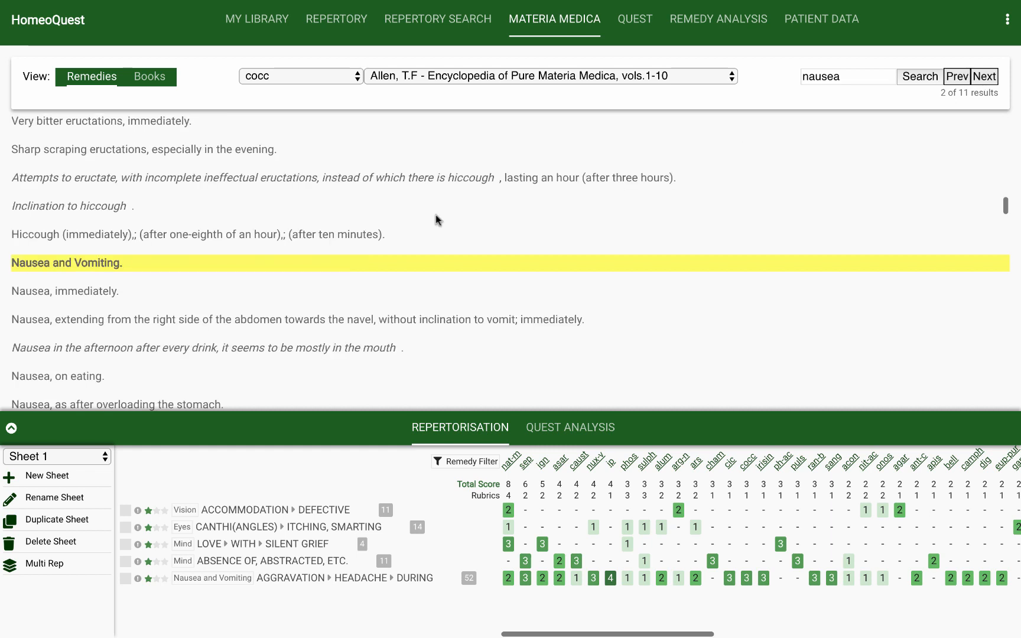
pyautogui.click(984, 77)
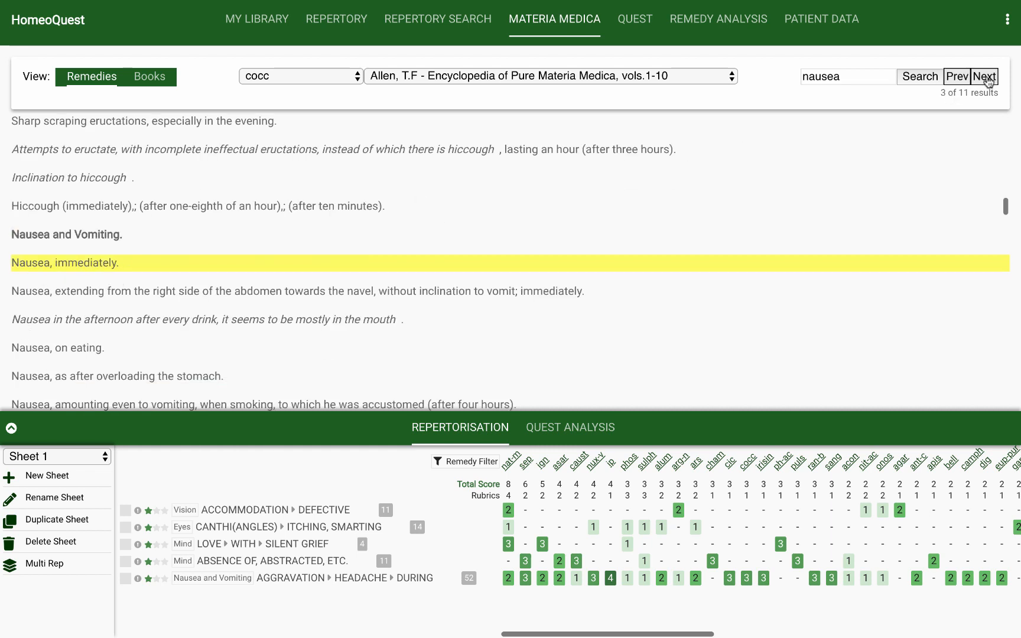
pyautogui.click(985, 76)
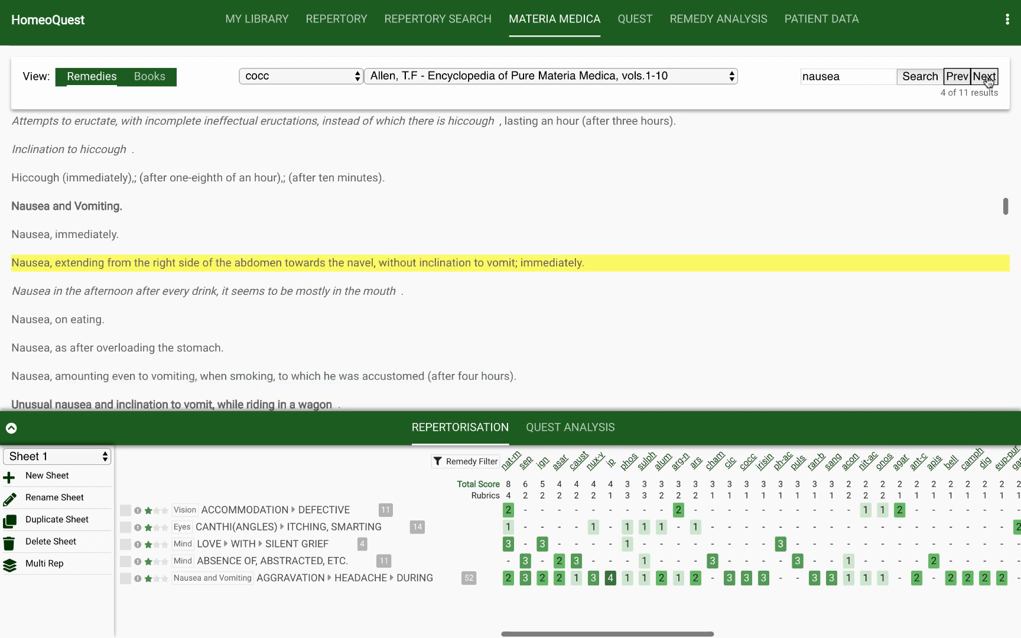
pyautogui.click(984, 76)
pyautogui.click(985, 76)
pyautogui.click(984, 76)
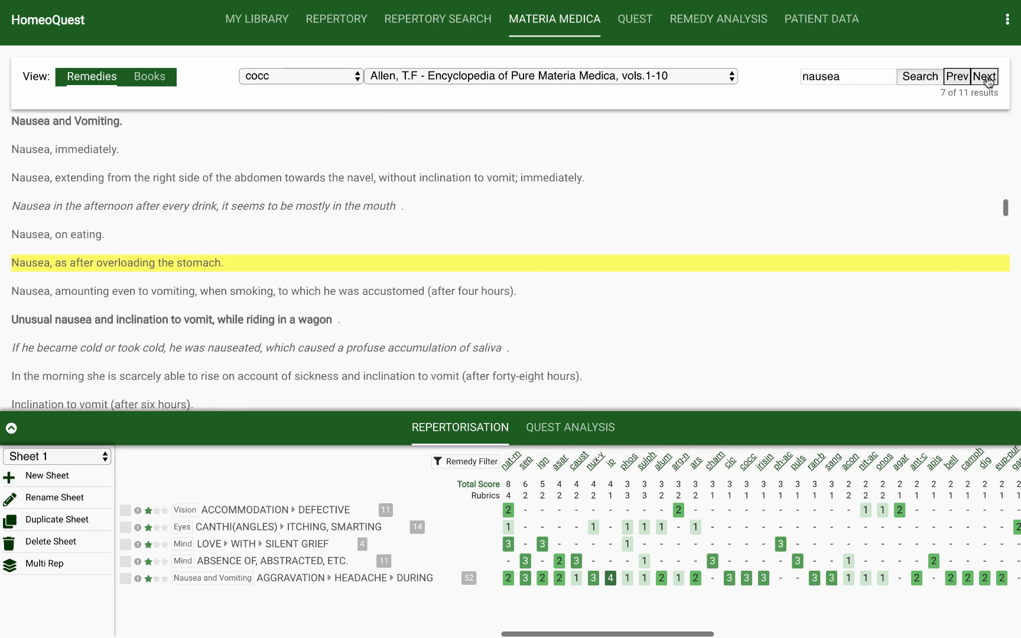
pyautogui.click(984, 76)
pyautogui.click(984, 76)
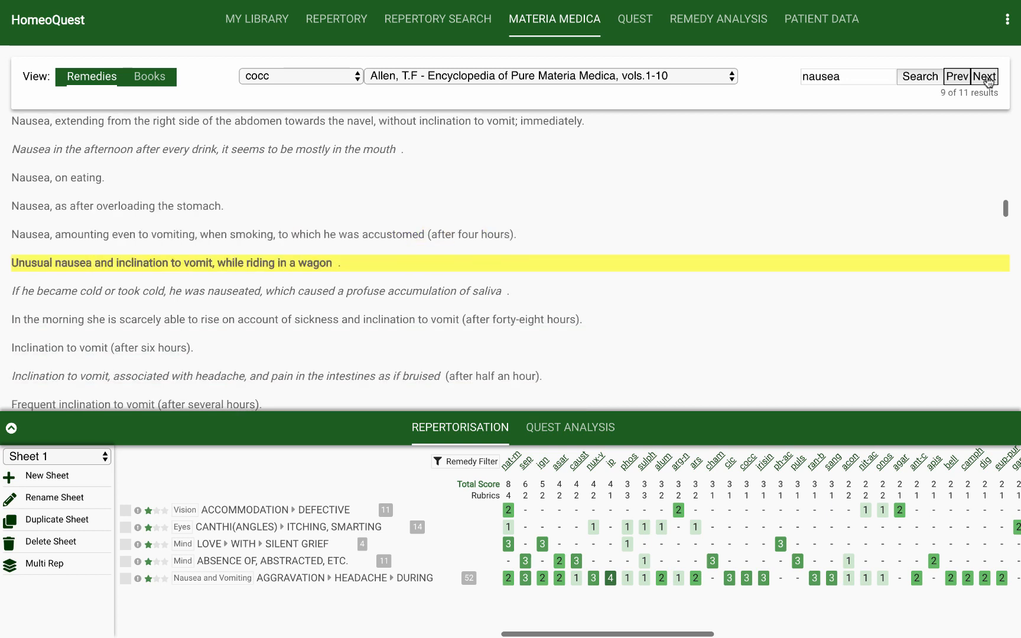
pyautogui.click(984, 76)
pyautogui.click(984, 76)
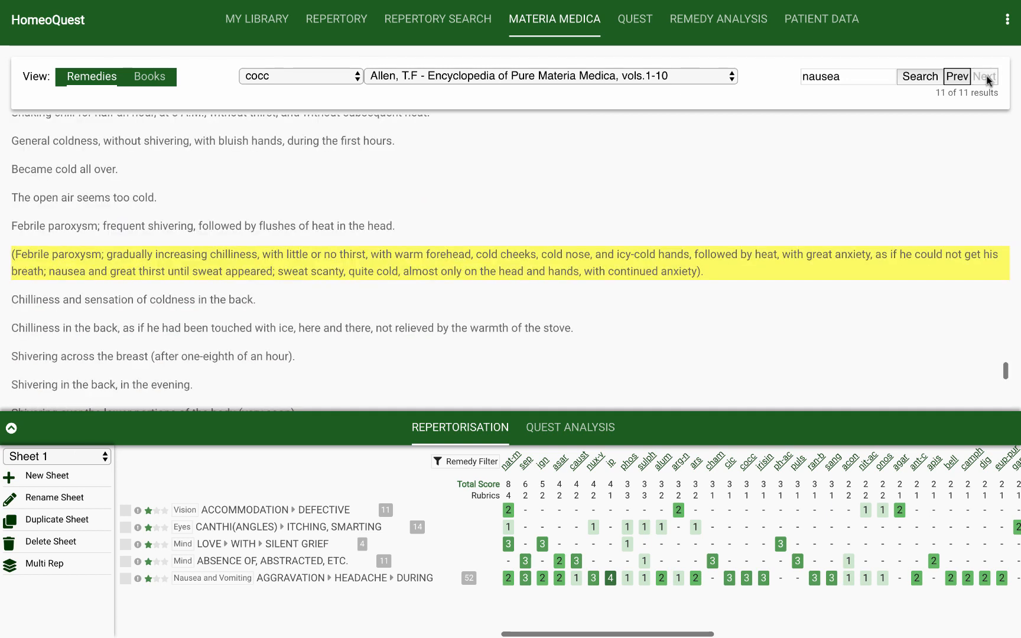
# Search the Cocculus Indicus text for "nausea vomit" and step through the matches to the last one
pyautogui.click(846, 72)
pyautogui.write('vomit')
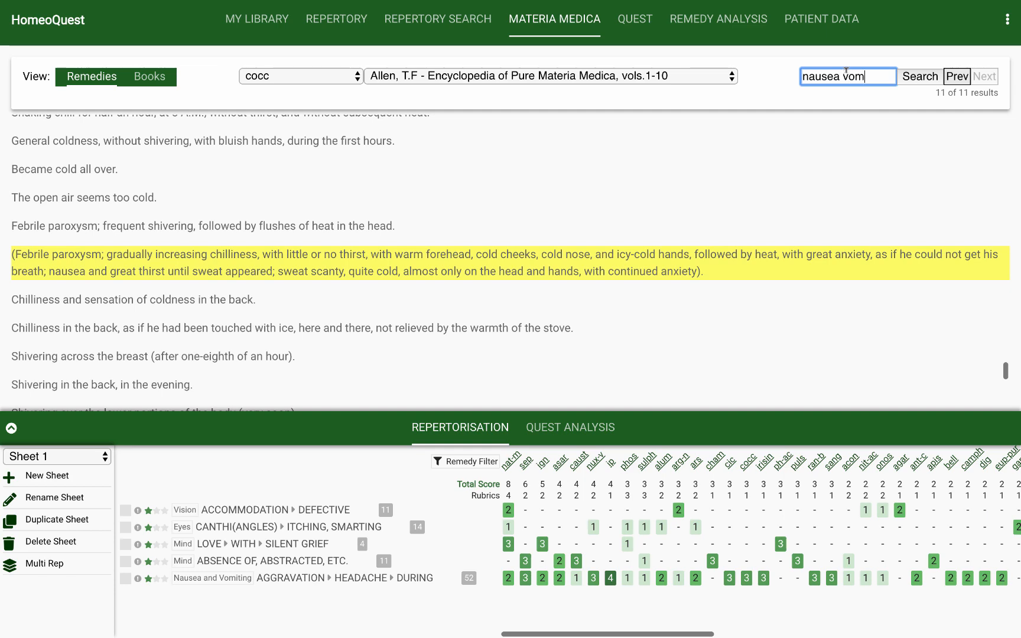
pyautogui.click(922, 75)
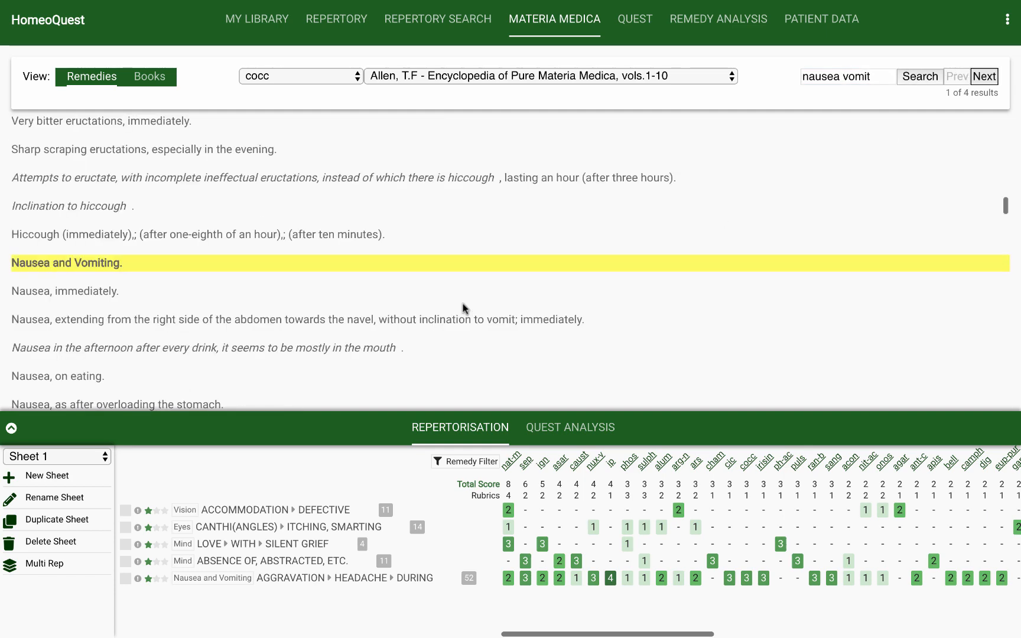
pyautogui.click(978, 80)
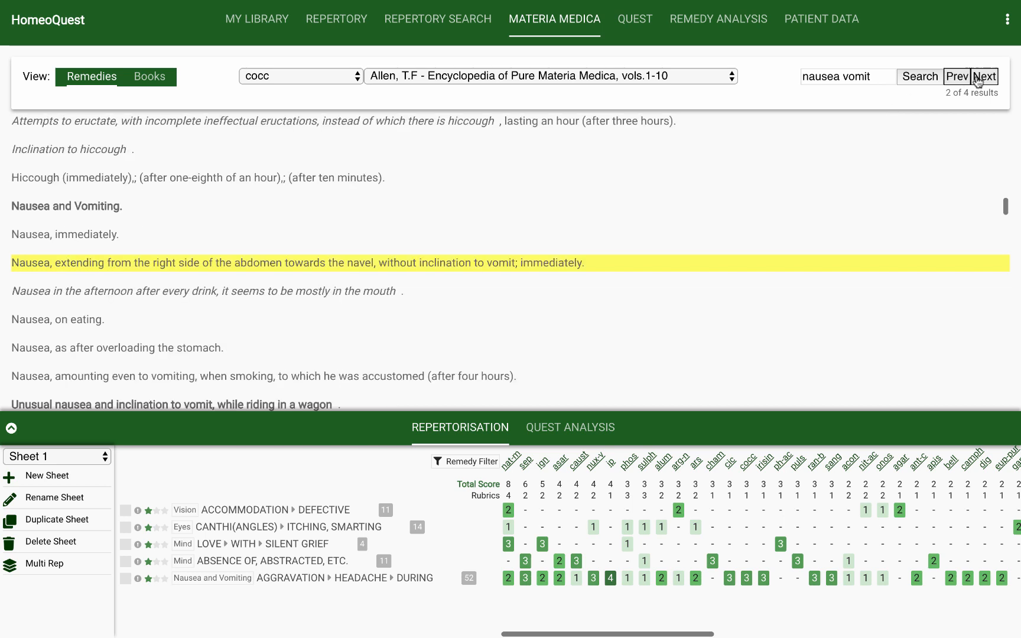
pyautogui.click(978, 81)
pyautogui.click(978, 80)
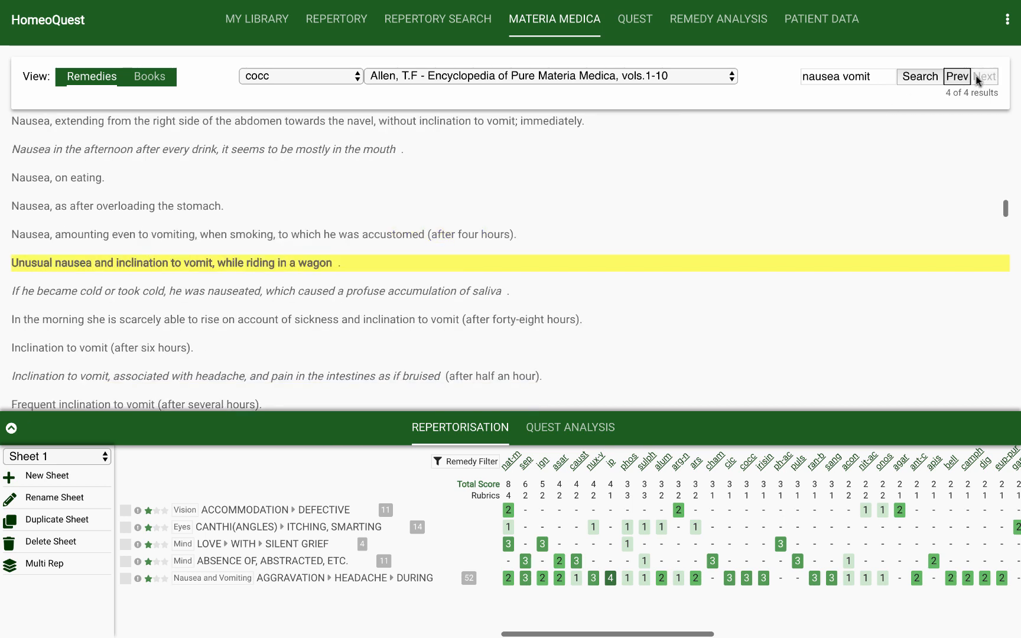